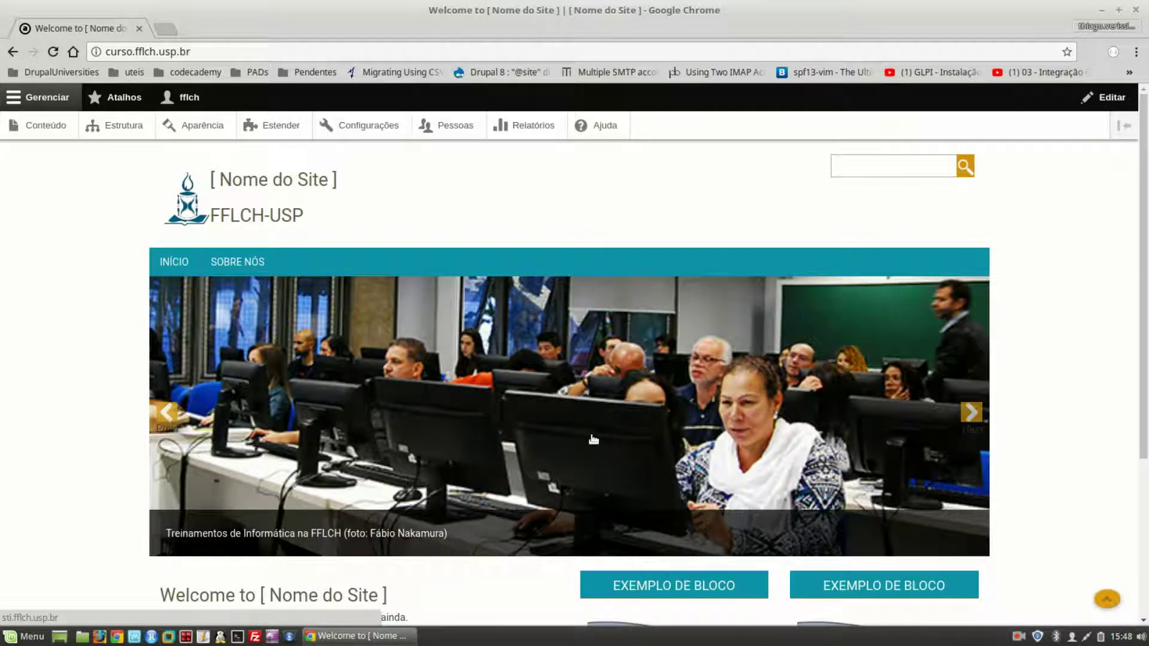
From the home page, open the block layout administration and view the Aegan theme's block region demonstration, then exit it
scroll(594, 440, "down", 3)
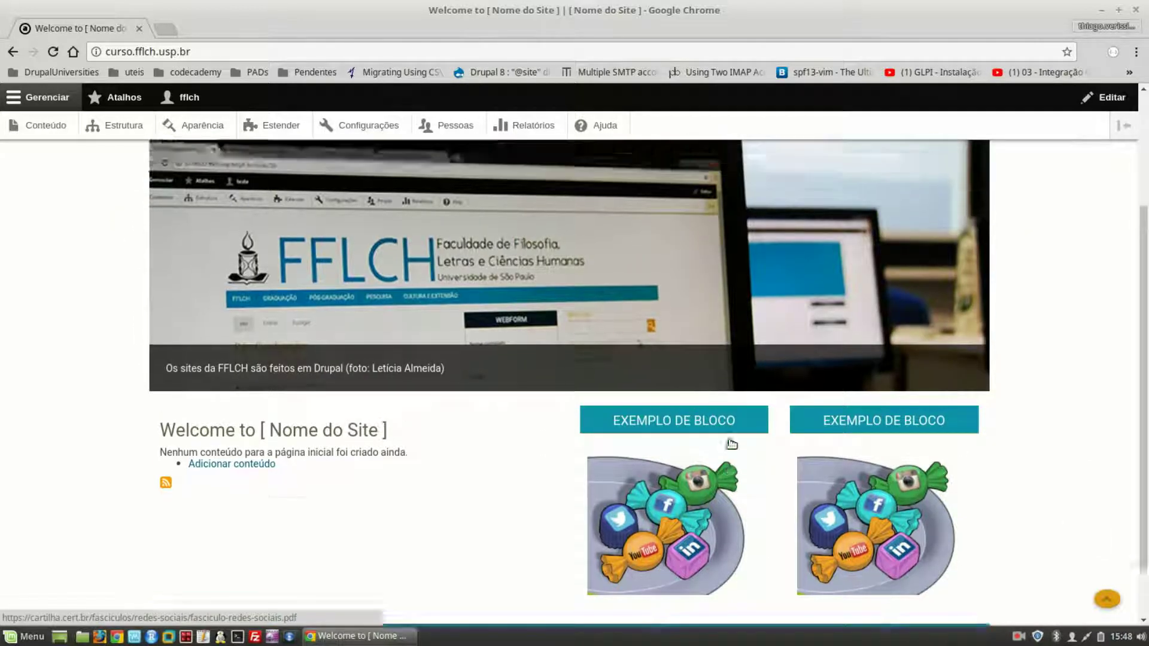
scroll(562, 562, "up", 2)
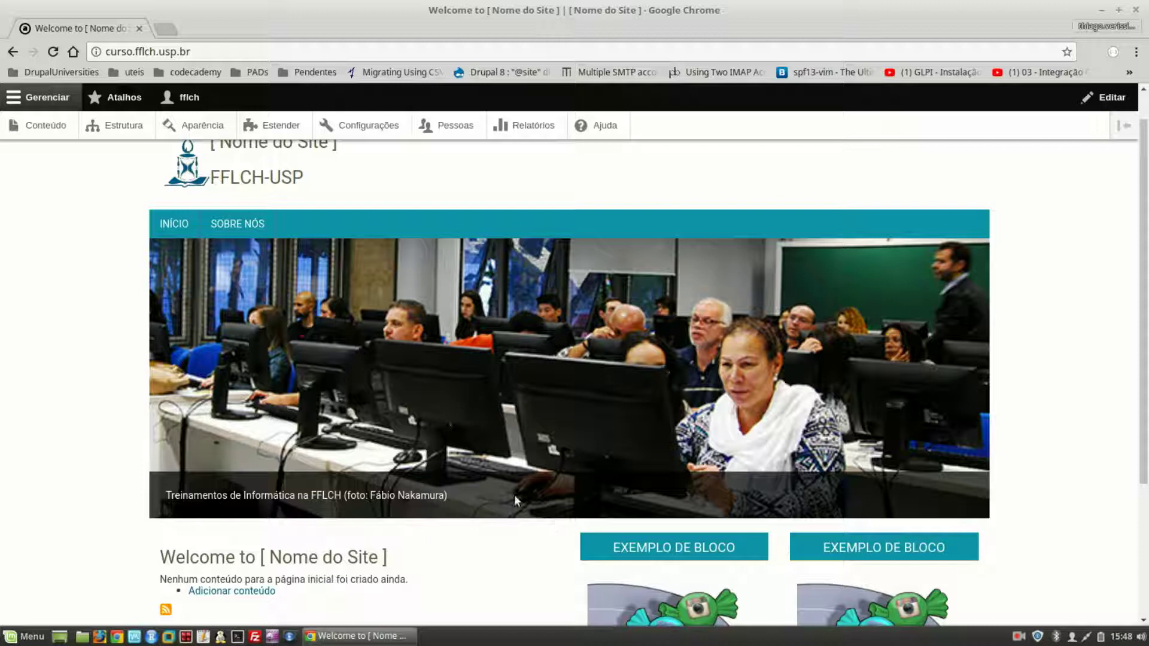
left_click(131, 128)
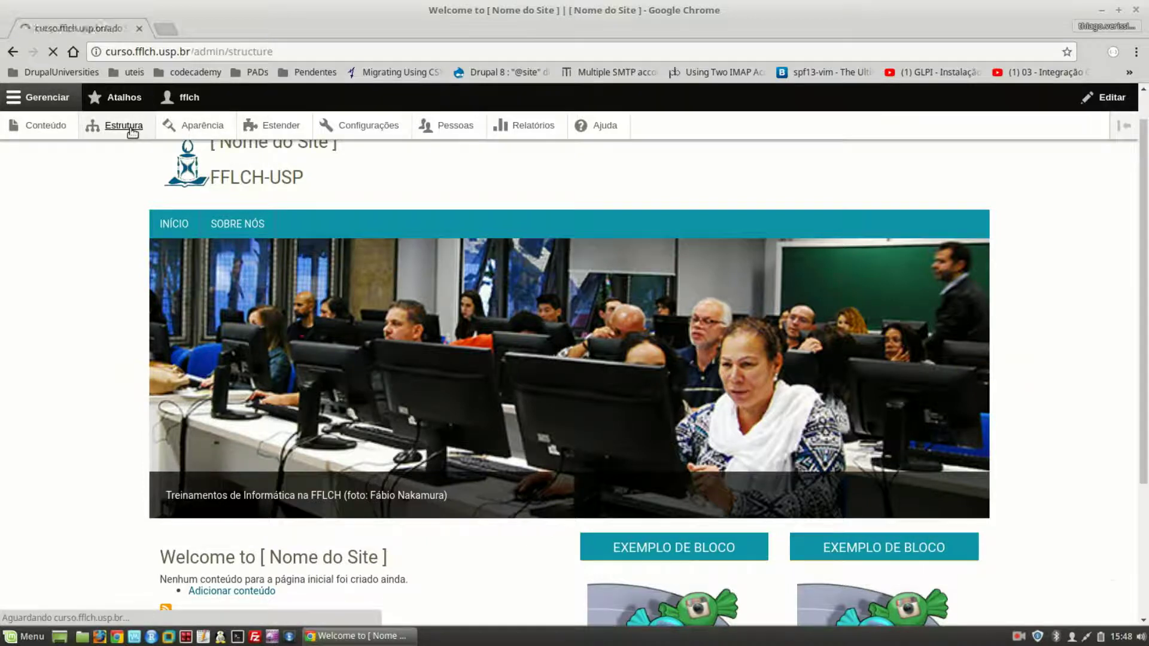
left_click(100, 290)
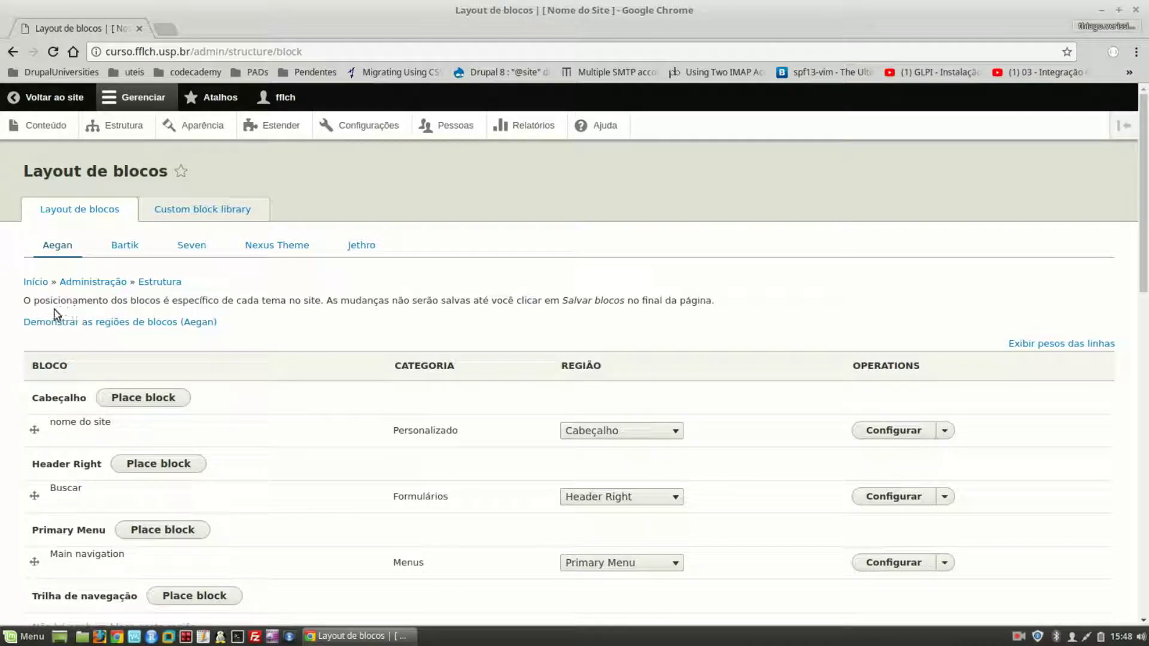
left_click(158, 324)
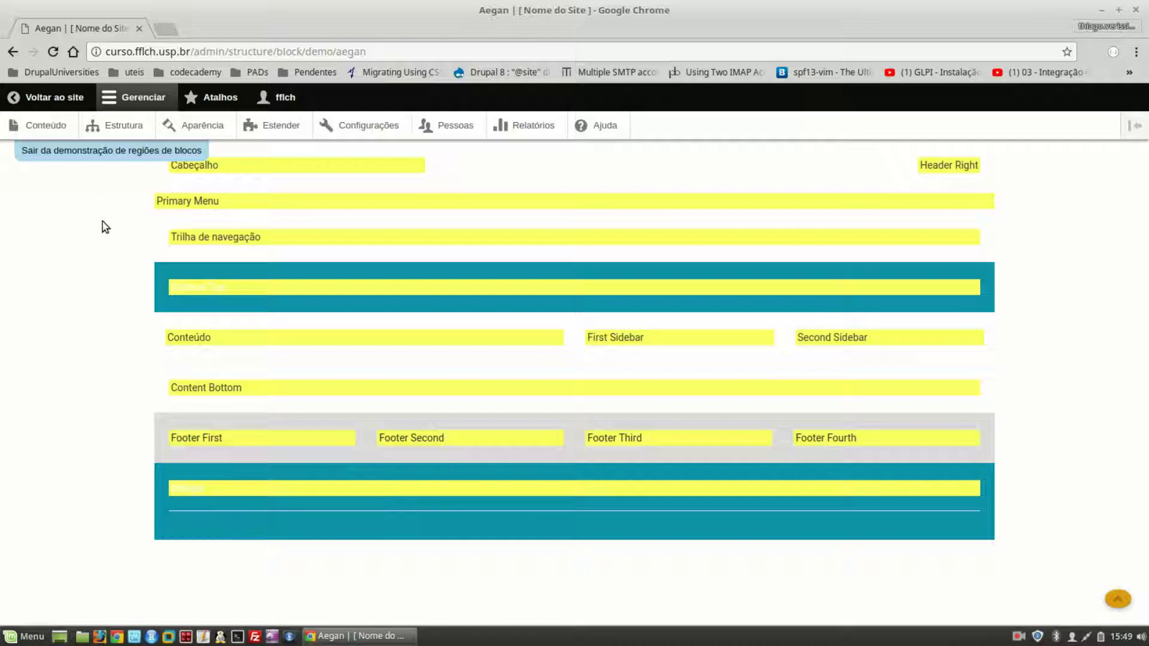
left_click(43, 151)
Disable the Exemplo de Bloco block in the First Sidebar region and save the block layout
scroll(151, 405, "down", 3)
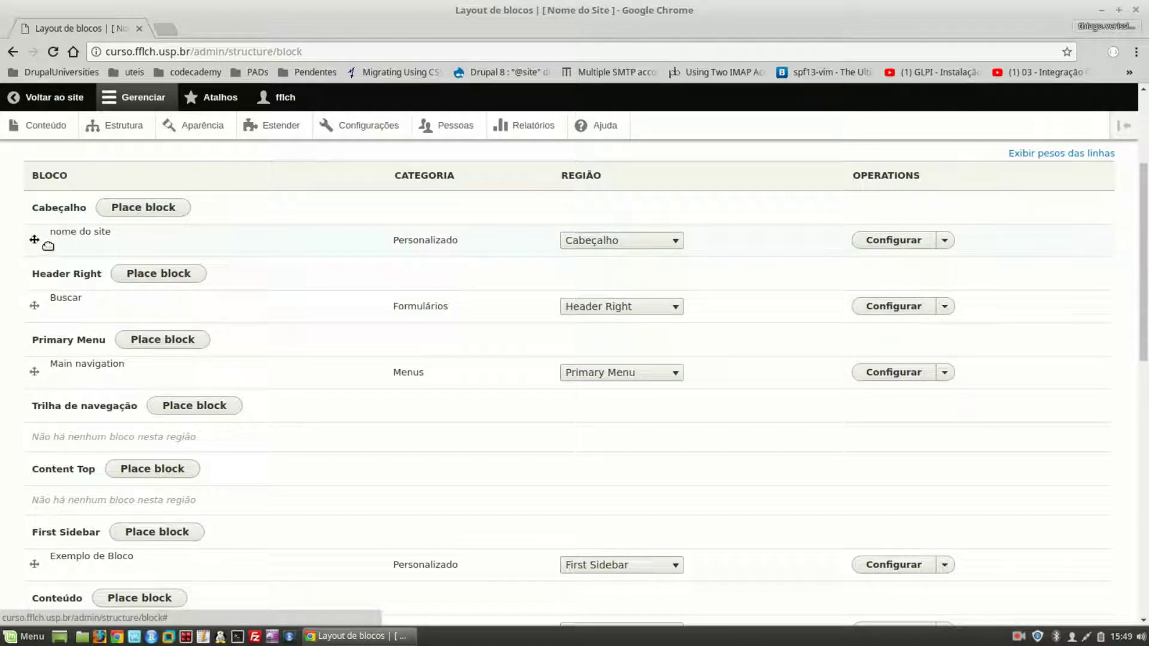
scroll(71, 246, "down", 5)
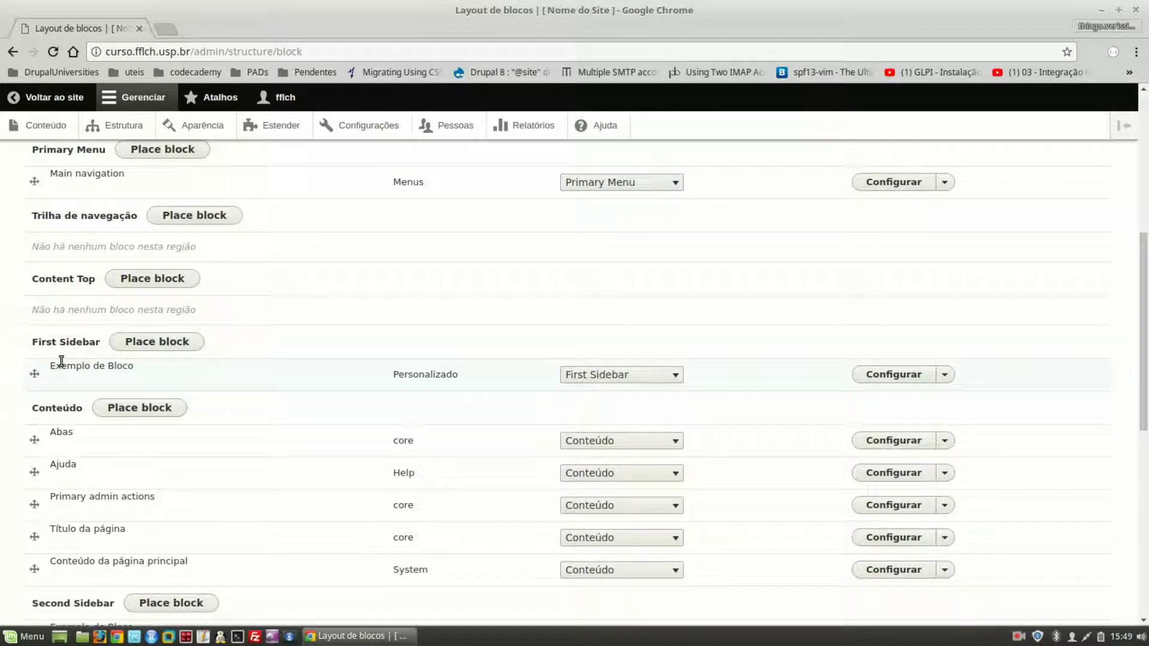
scroll(235, 368, "down", 4)
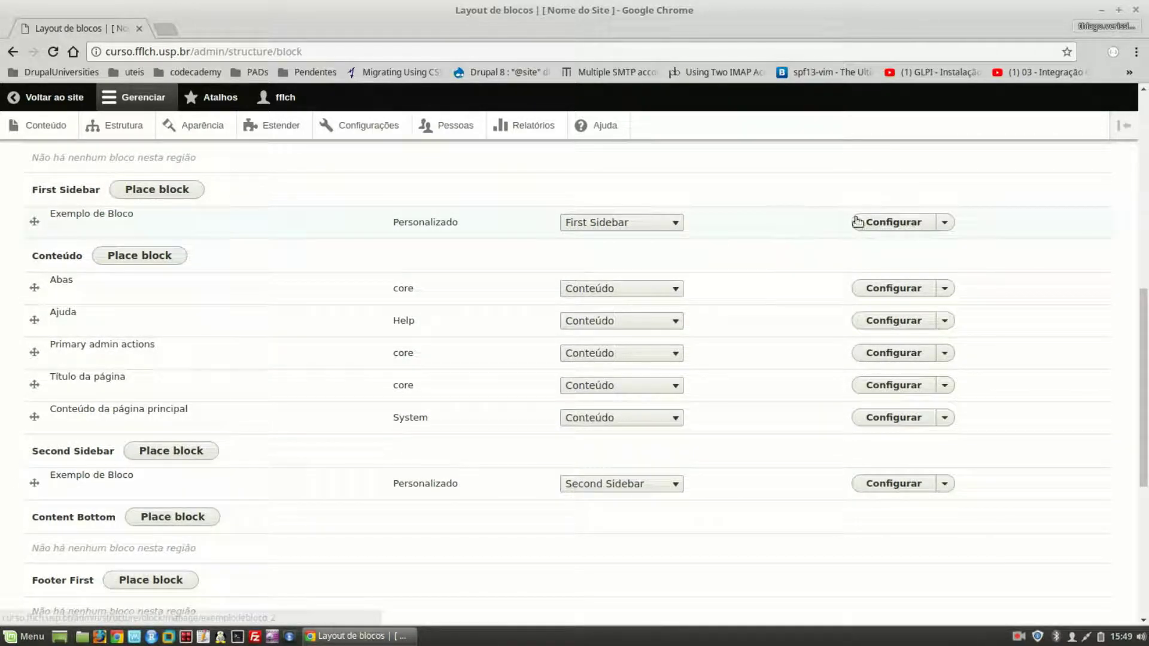
left_click(945, 224)
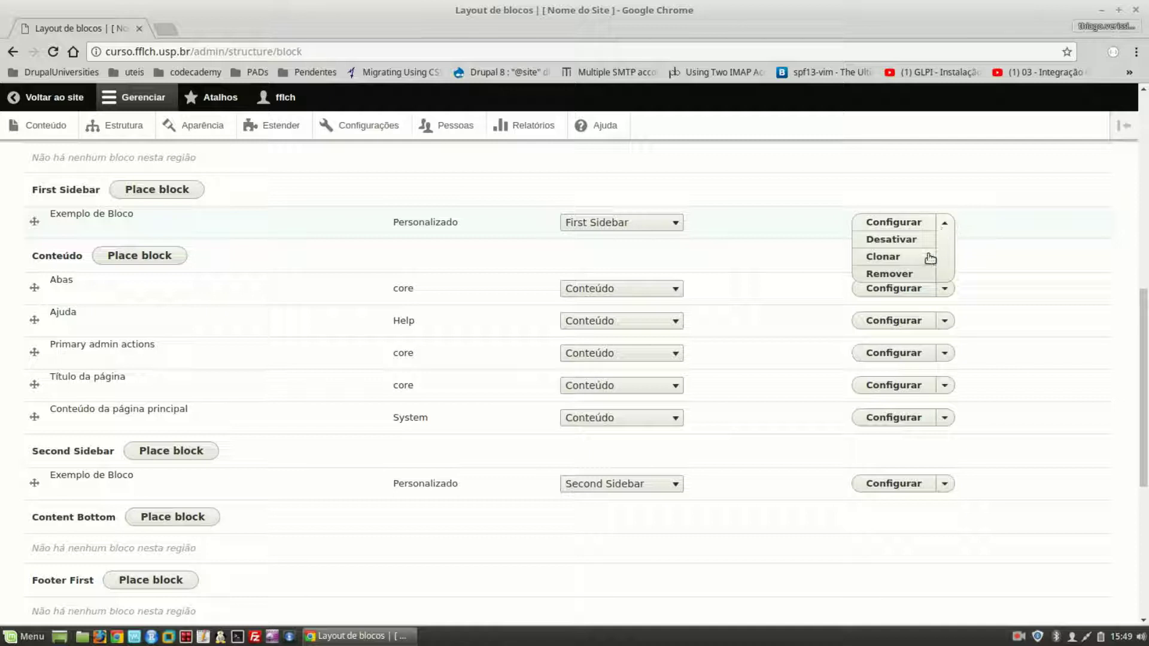
left_click(897, 240)
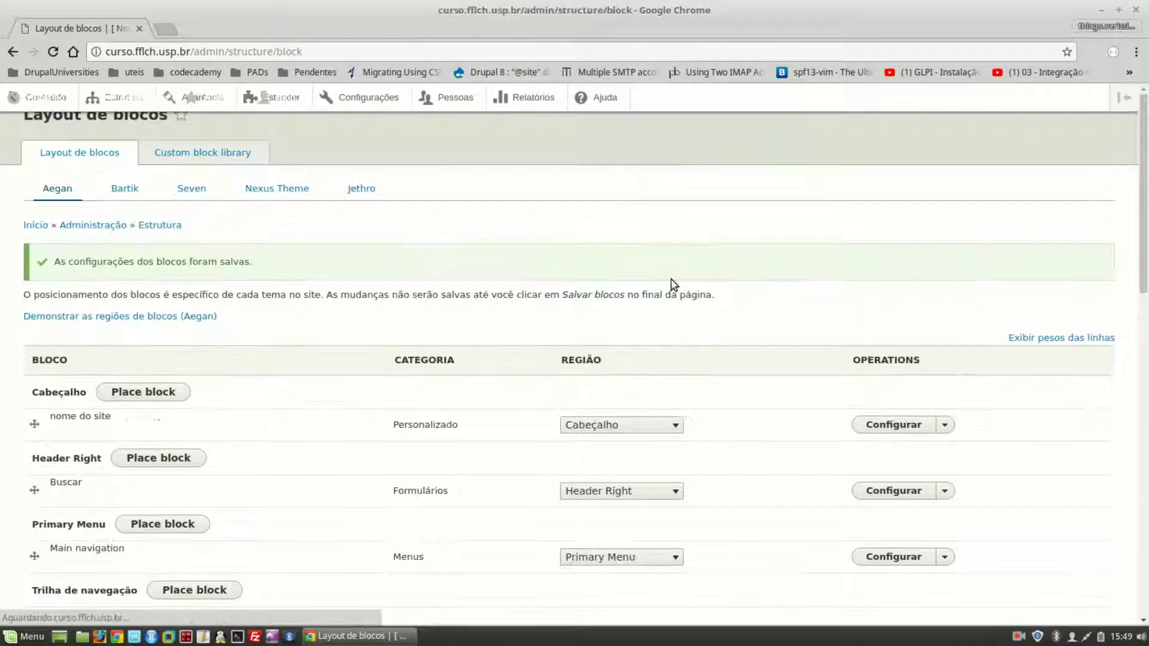
scroll(423, 293, "down", 15)
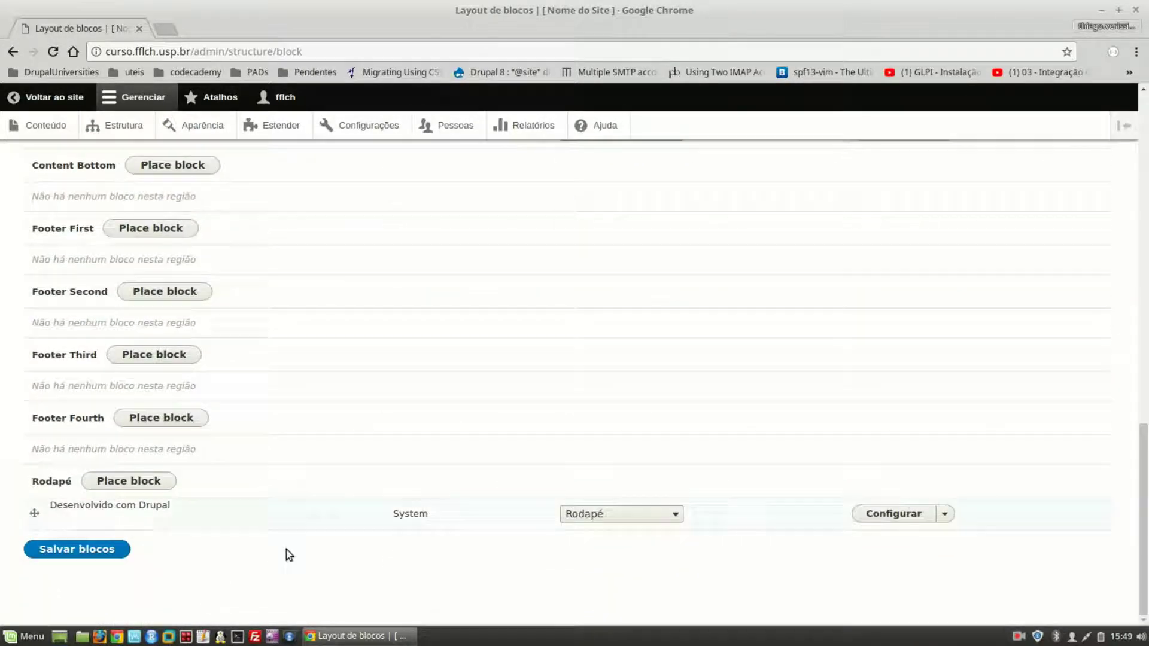
left_click(82, 550)
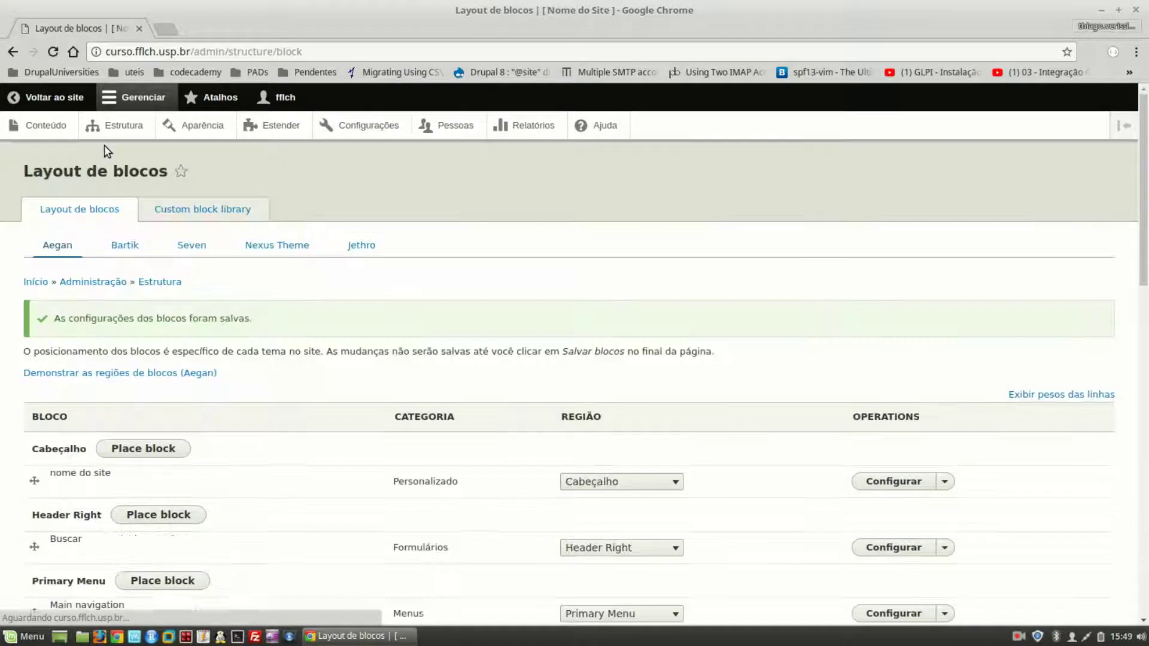
Return to the site and check the sidebar blocks on the home page
left_click(22, 98)
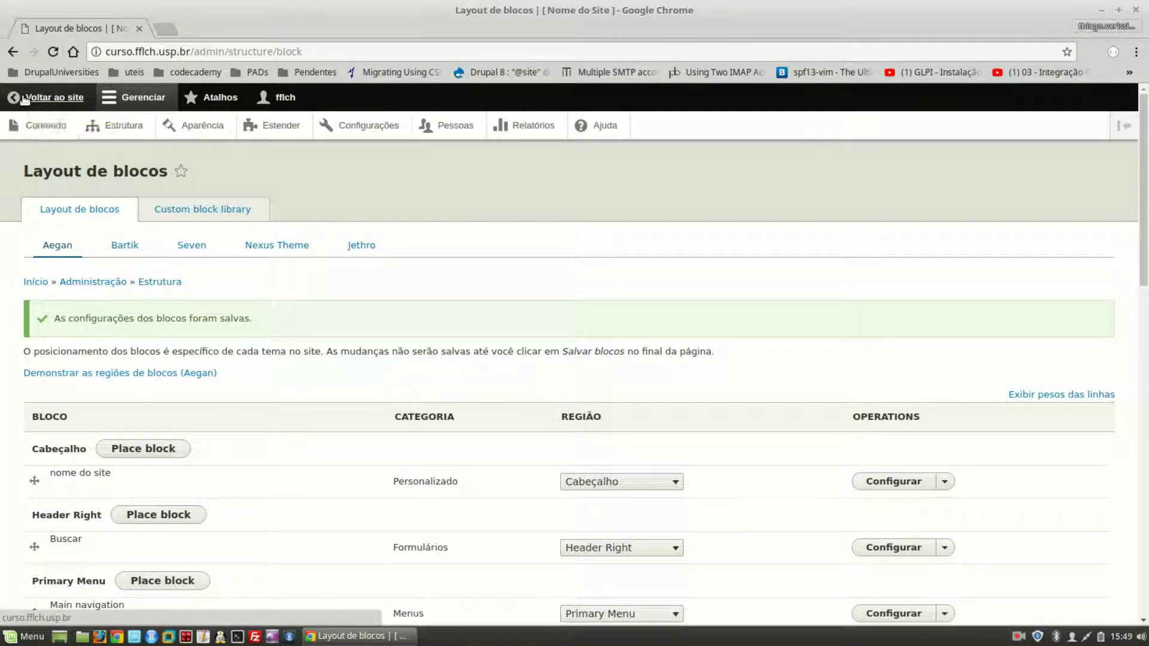
scroll(23, 99, "down", 4)
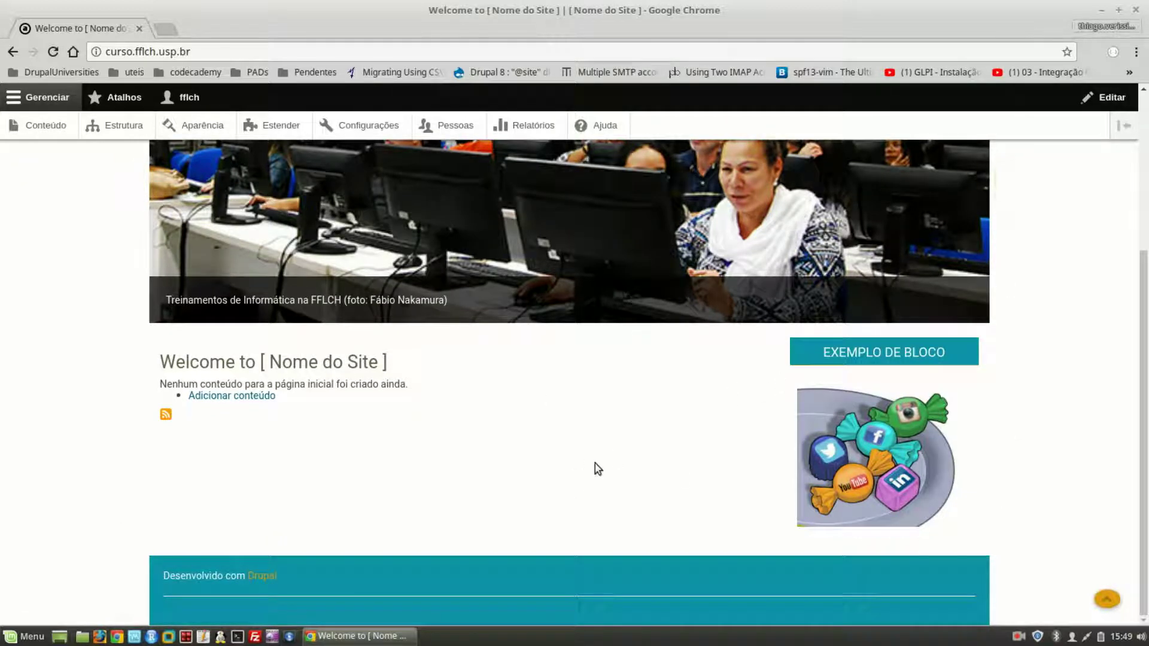
left_click(1018, 636)
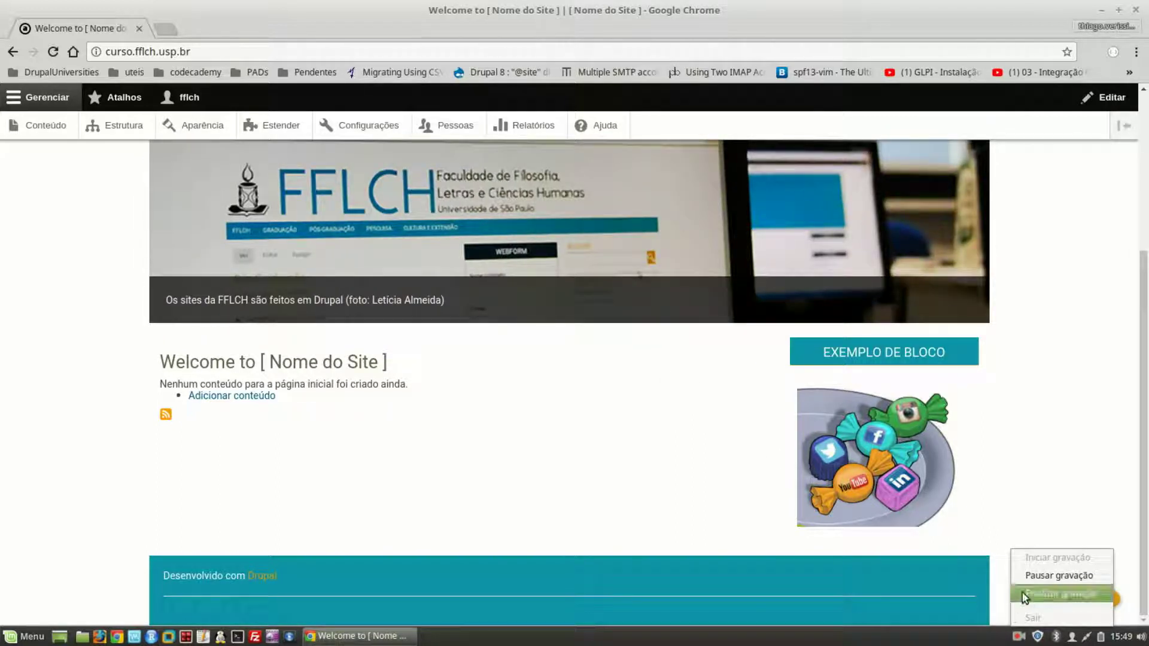
left_click(1033, 575)
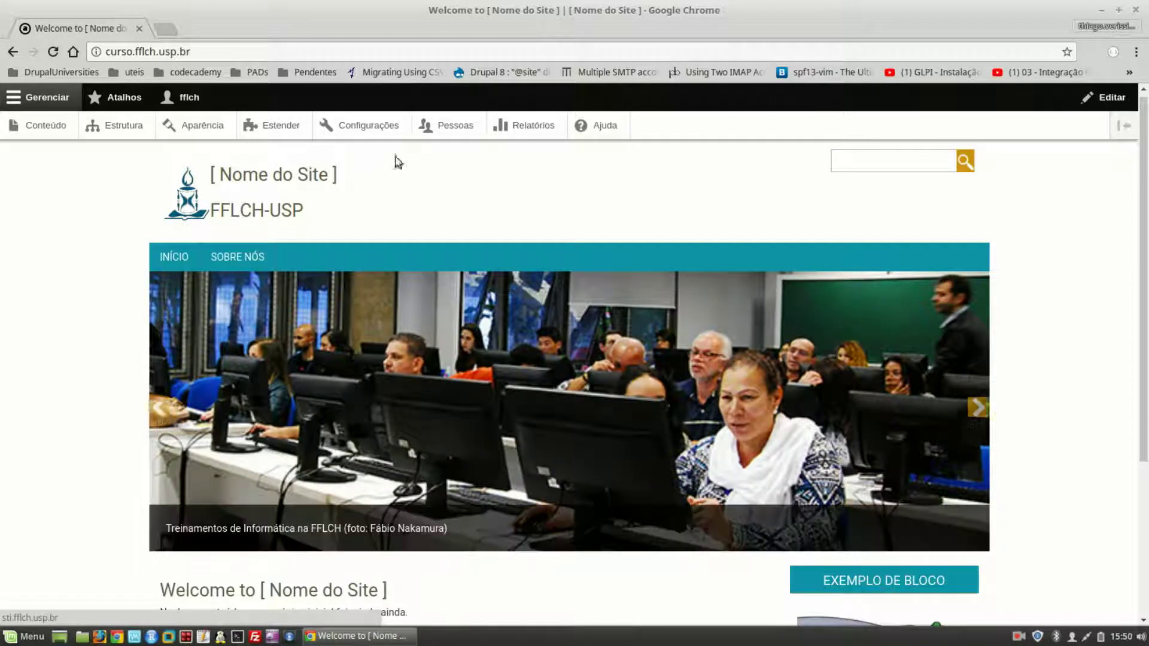
Open the custom block library from the block layout administration and start adding a new custom block
left_click(132, 131)
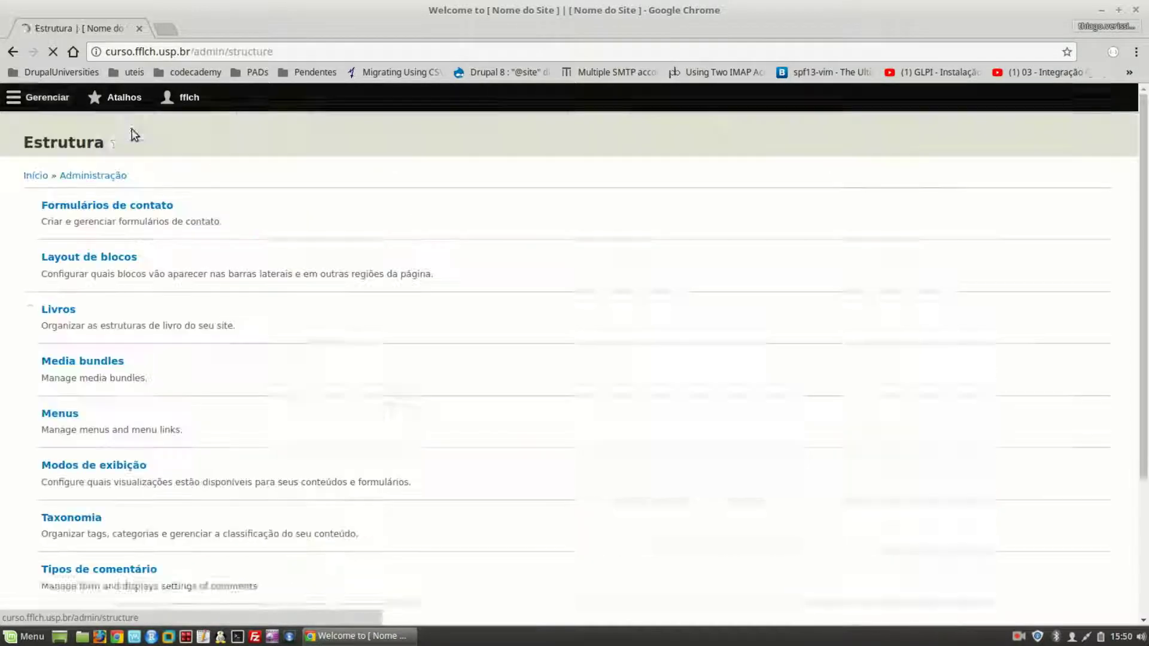
left_click(100, 287)
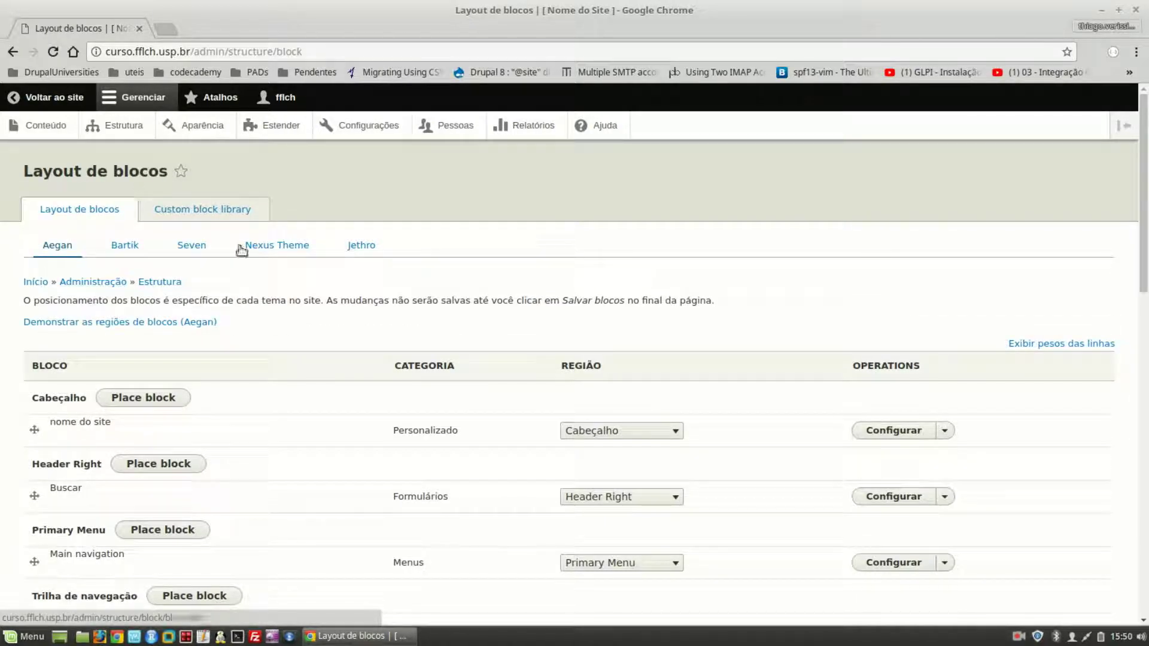
left_click(190, 208)
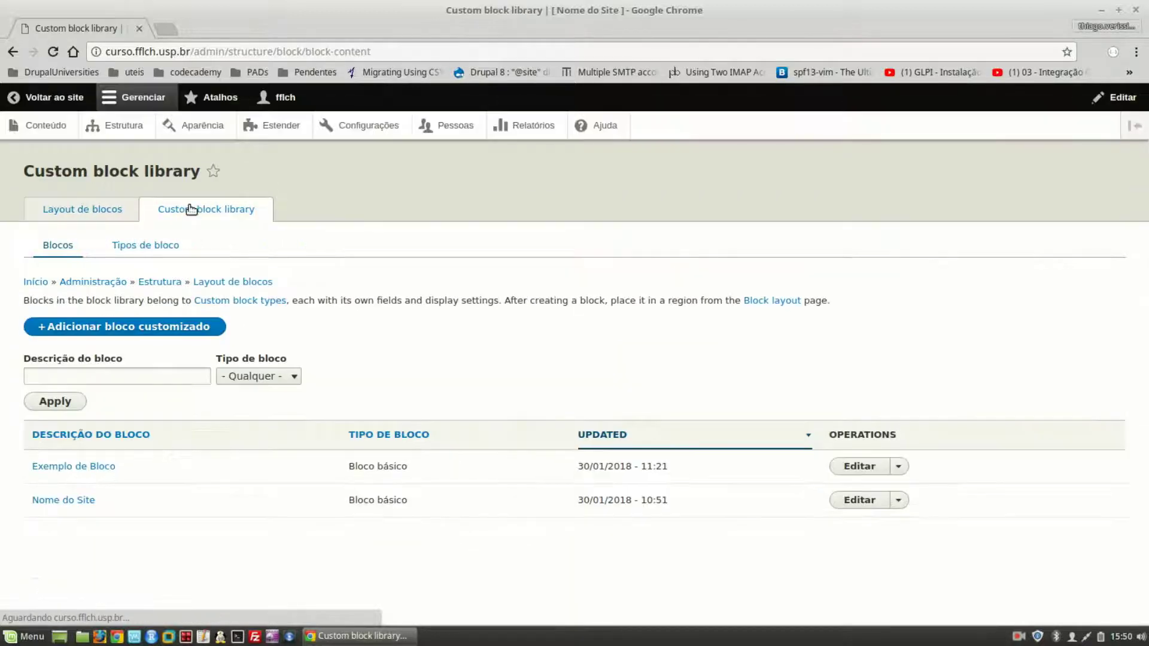
left_click(76, 328)
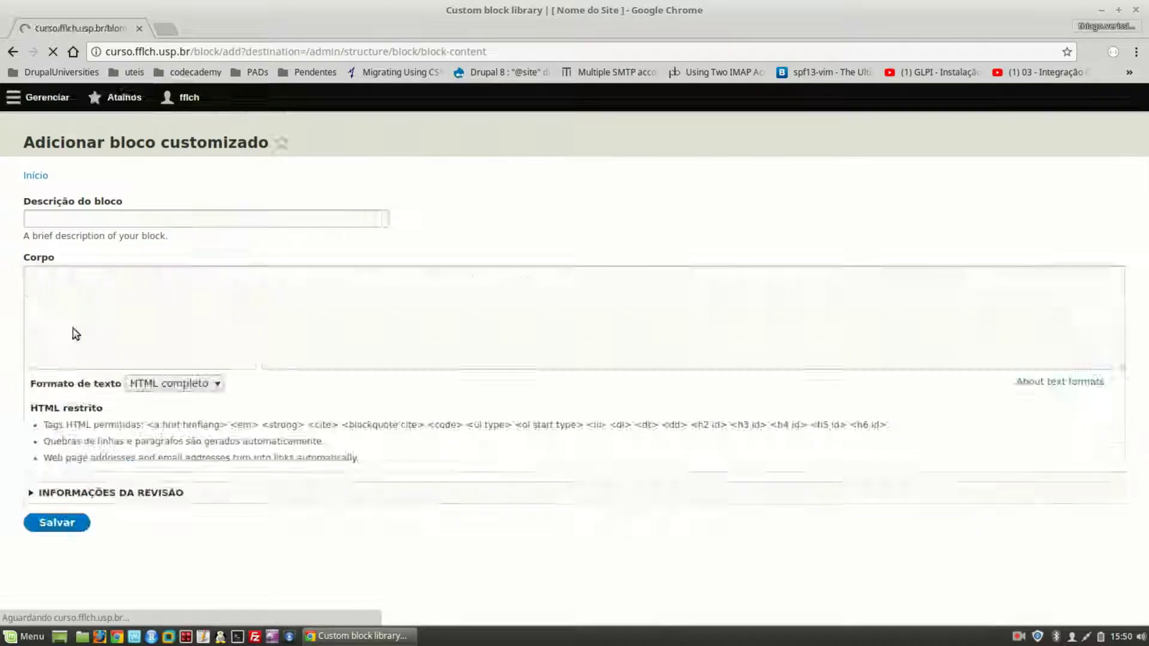
Enter Equipe as the block description and clear the stray text from the block's body
left_click(121, 250)
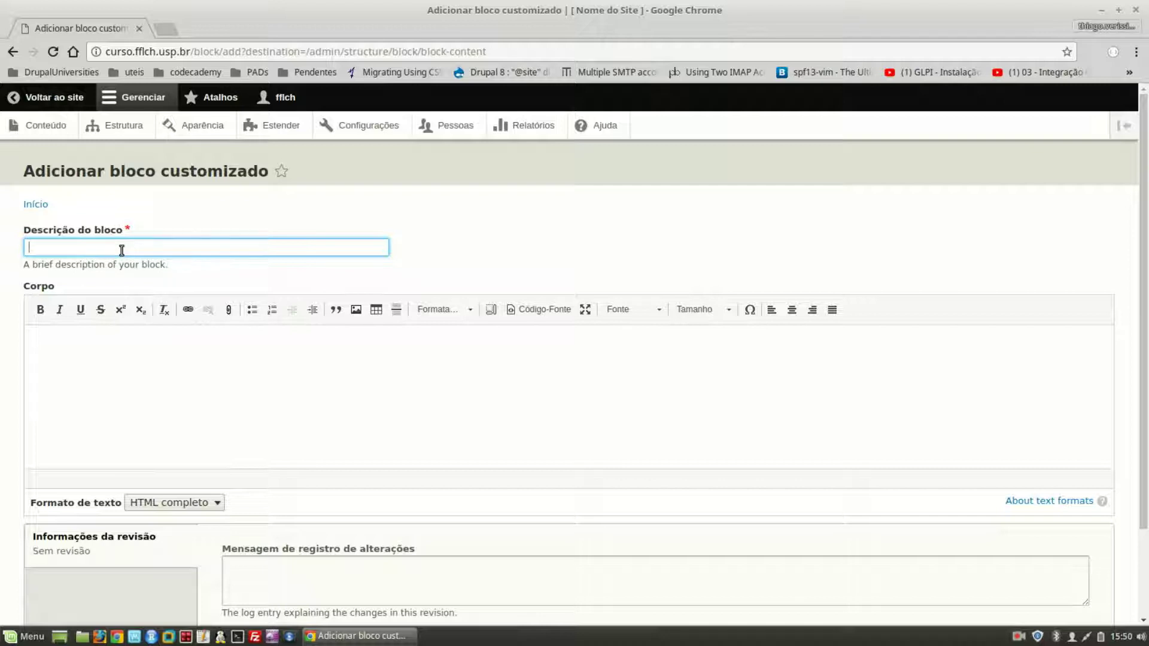
type("E")
key("Tab")
type("uip")
left_click(121, 254)
key("Tab")
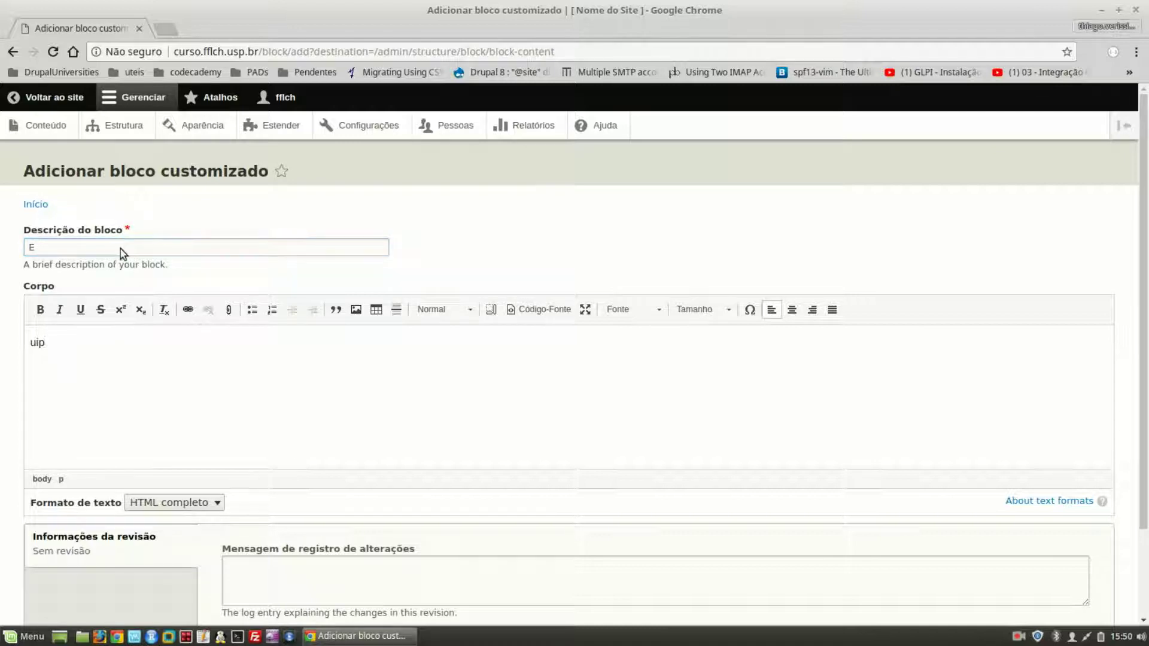
left_click(120, 249)
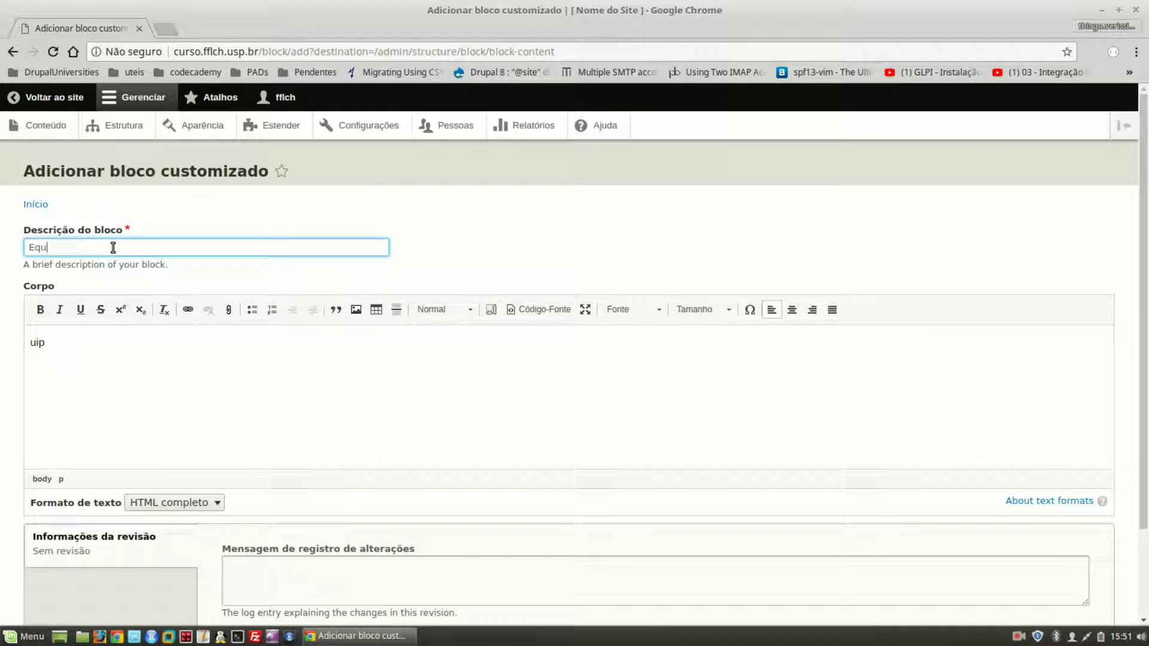
double_click(119, 346)
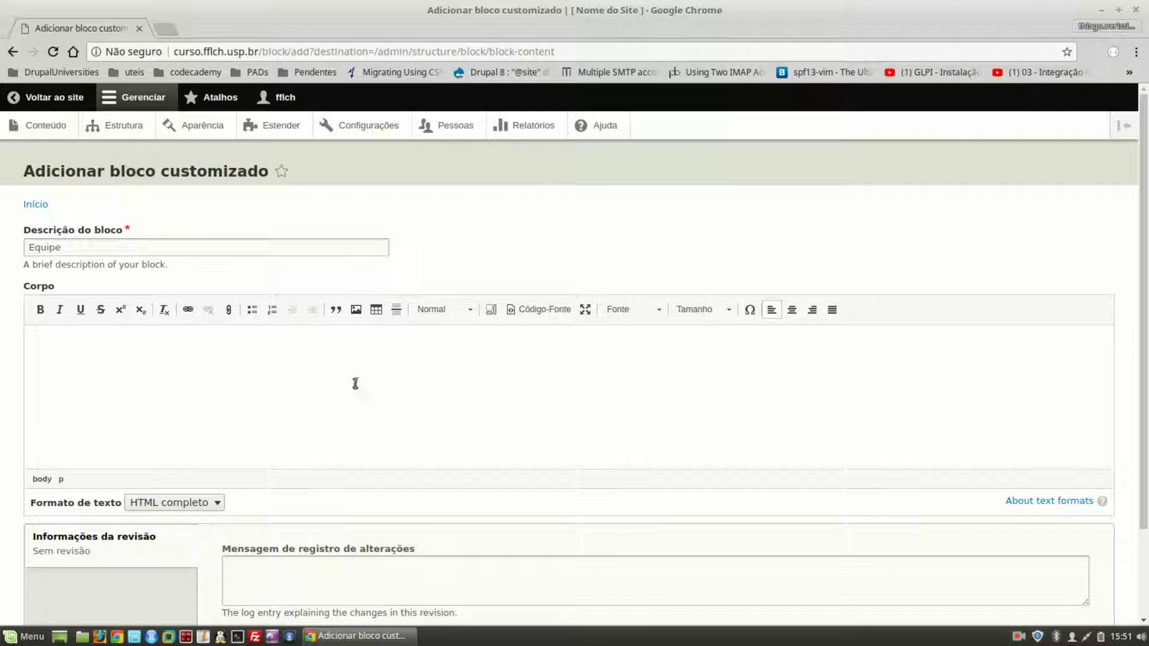
Insert the image equipe.png from the drupal folder into the block body with the alternative text Equipe
left_click(358, 312)
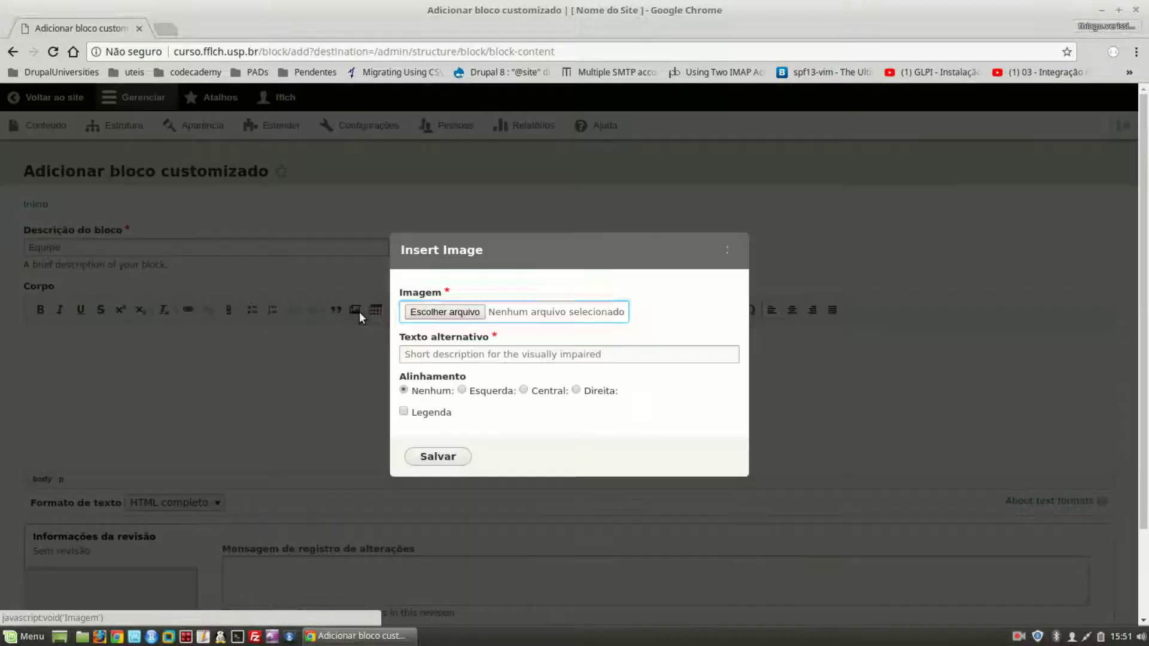
left_click(429, 318)
left_click(478, 119)
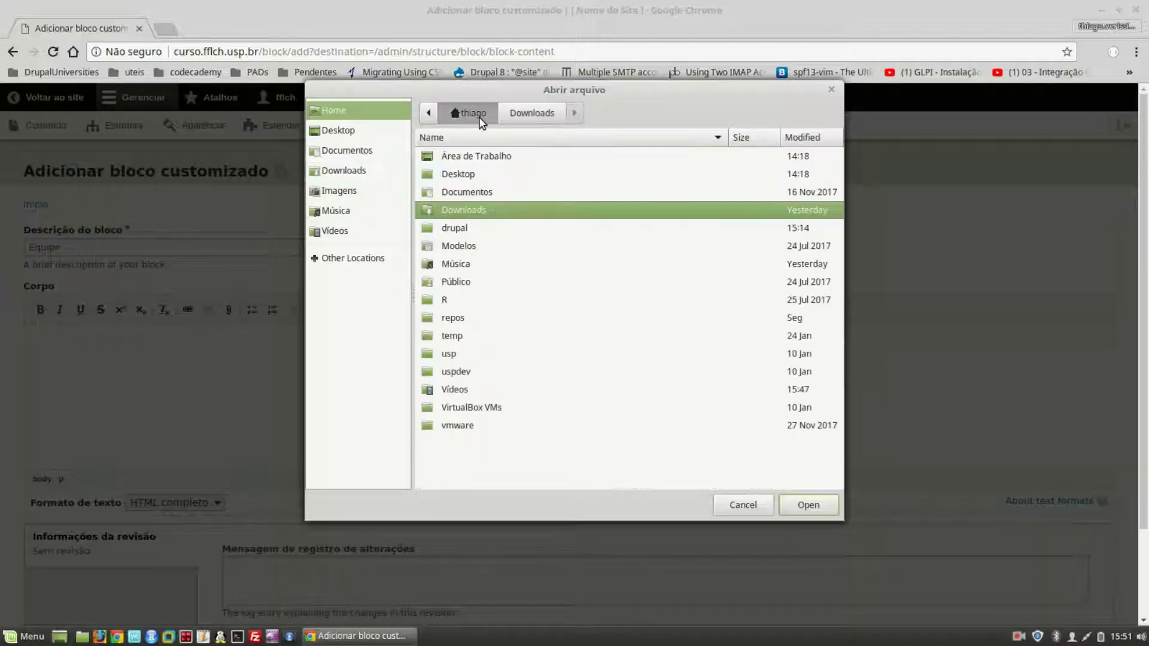
left_click(454, 229)
left_click(793, 502)
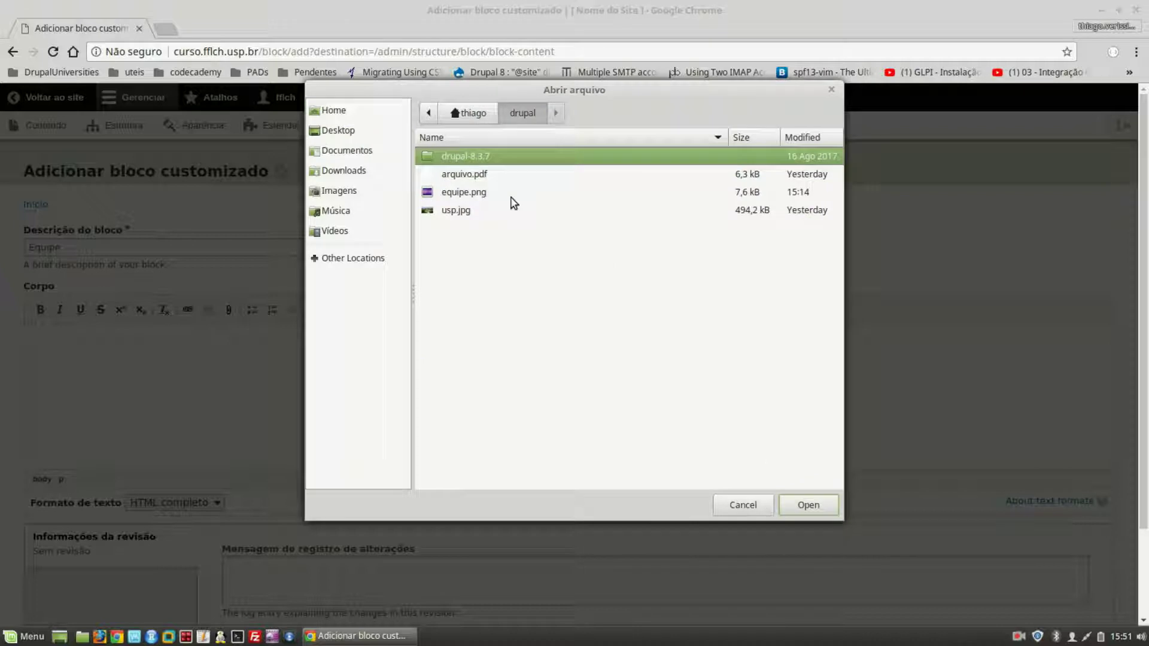
left_click(468, 193)
left_click(811, 506)
left_click(463, 352)
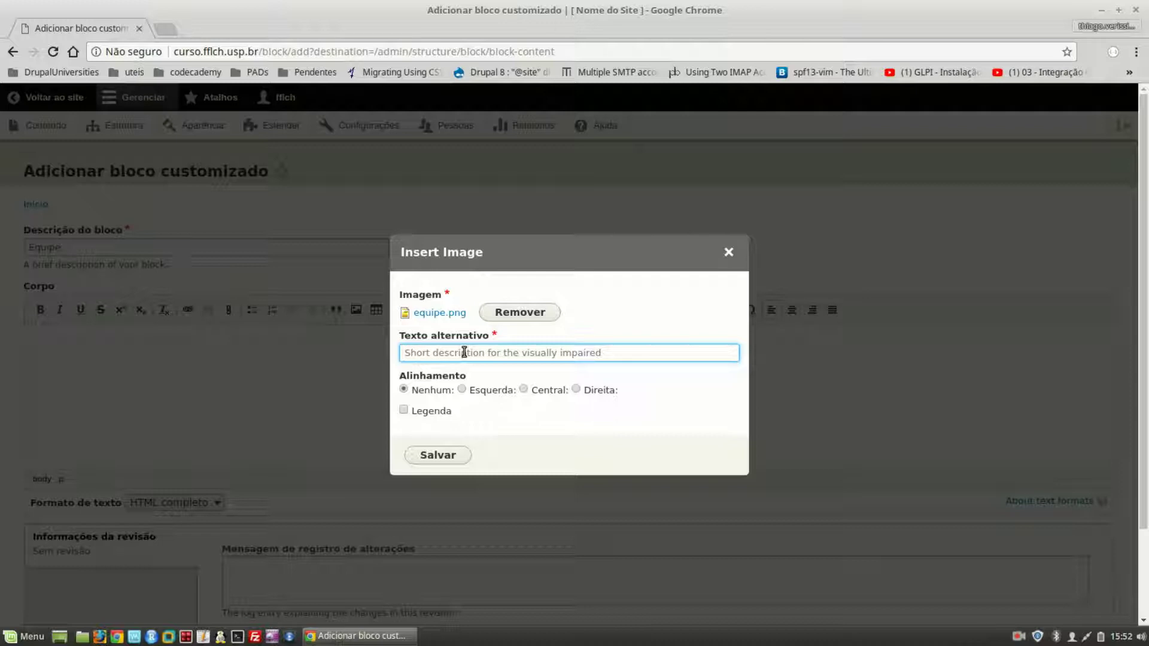
type("Equipe")
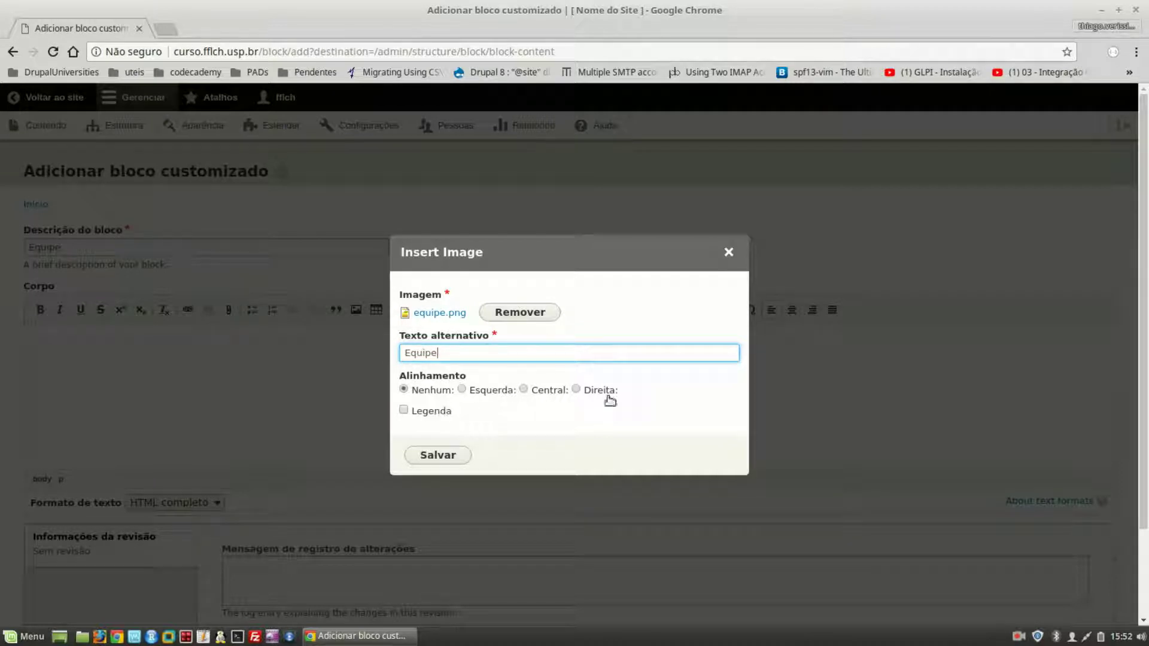
left_click(441, 456)
Save the new Equipe custom block
scroll(429, 405, "down", 3)
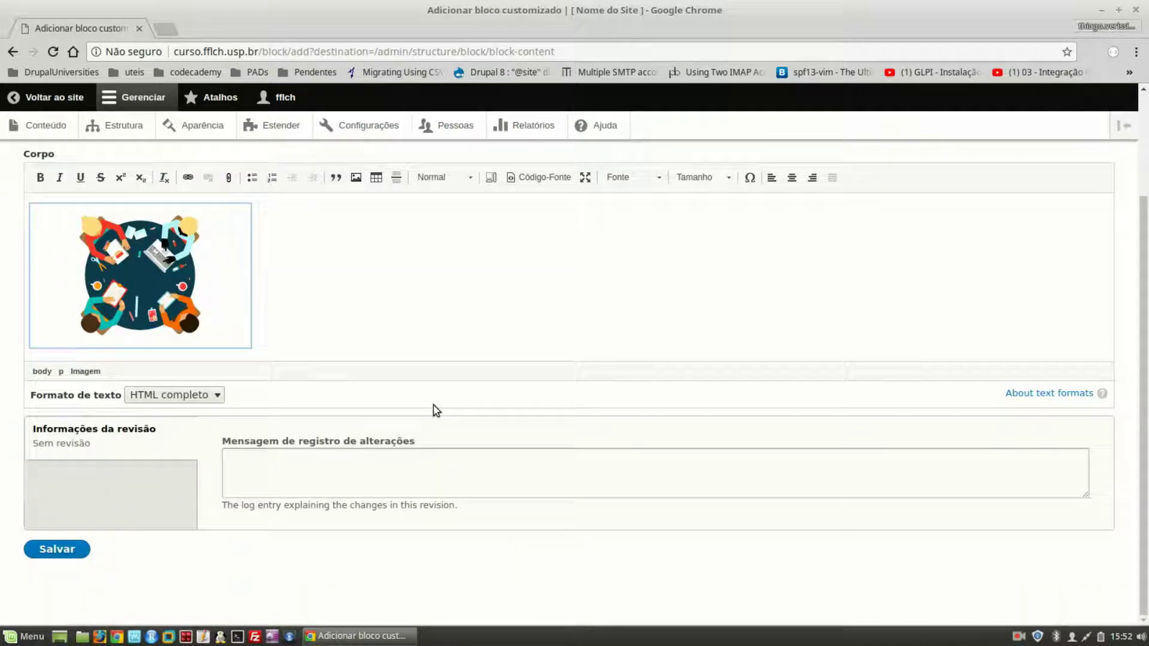
left_click(65, 552)
scroll(56, 541, "down", 1)
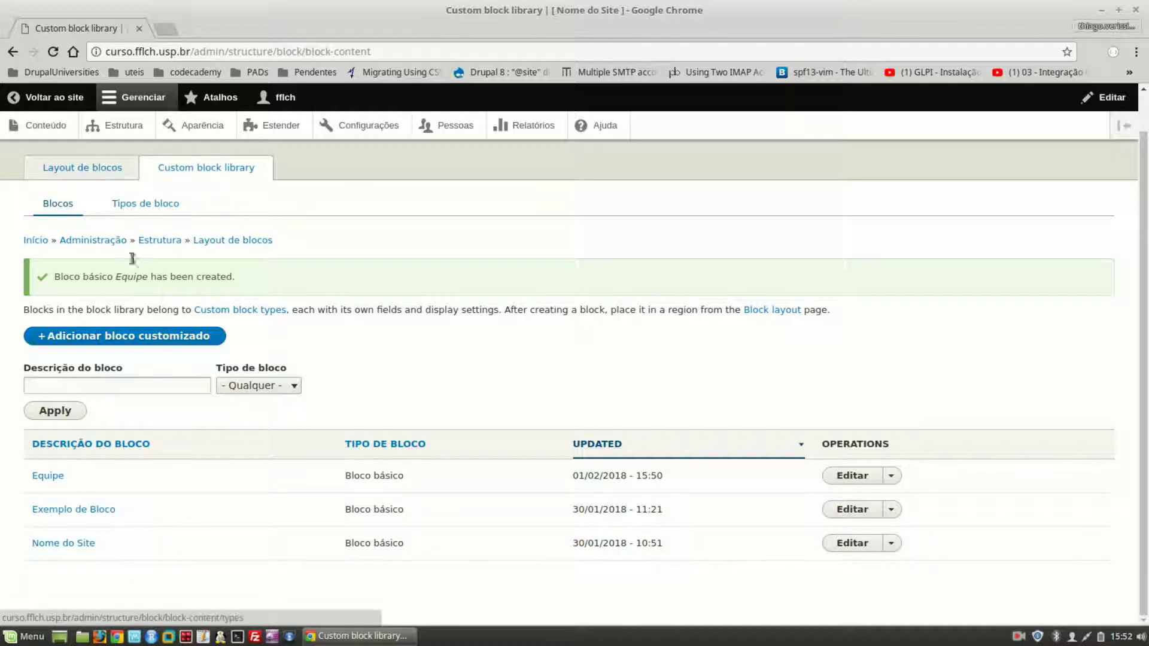
Go back to the block layout and review where the Aegan theme's regions are located using the region demonstration
left_click(120, 173)
scroll(120, 182, "down", 3)
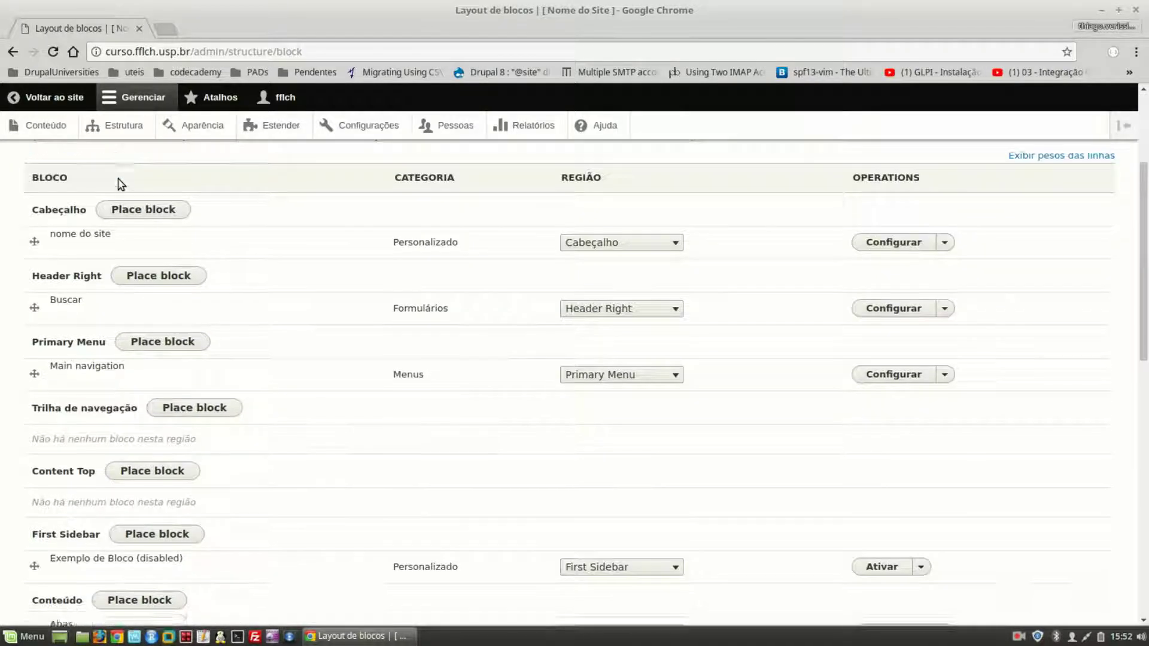
scroll(120, 182, "up", 2)
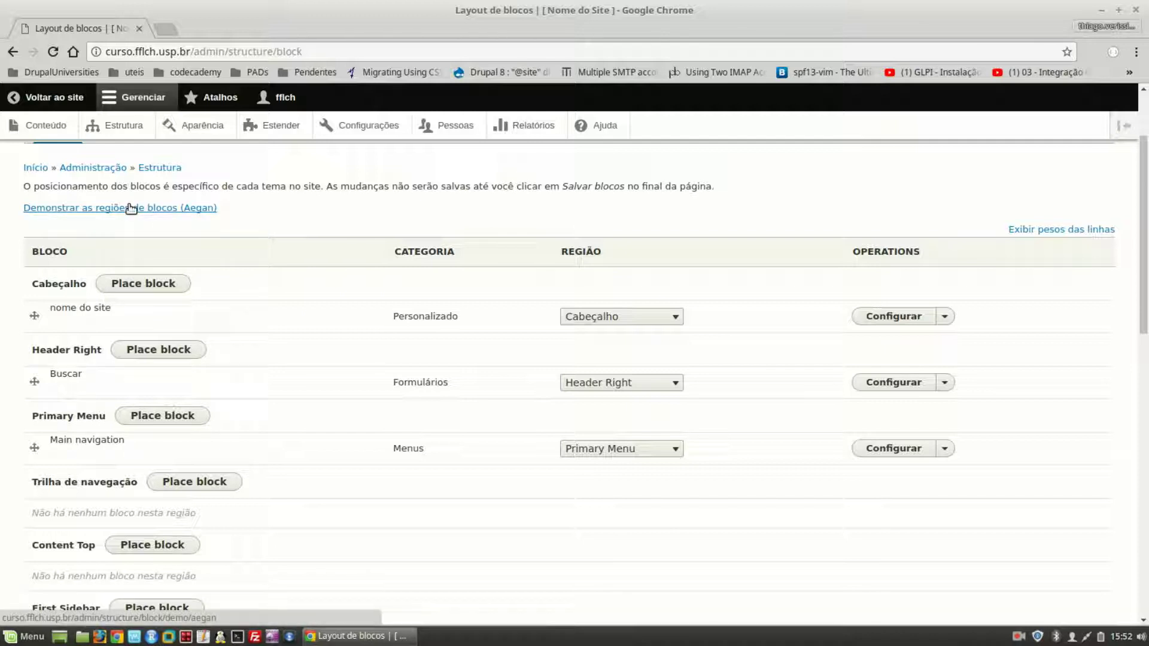
left_click(131, 209)
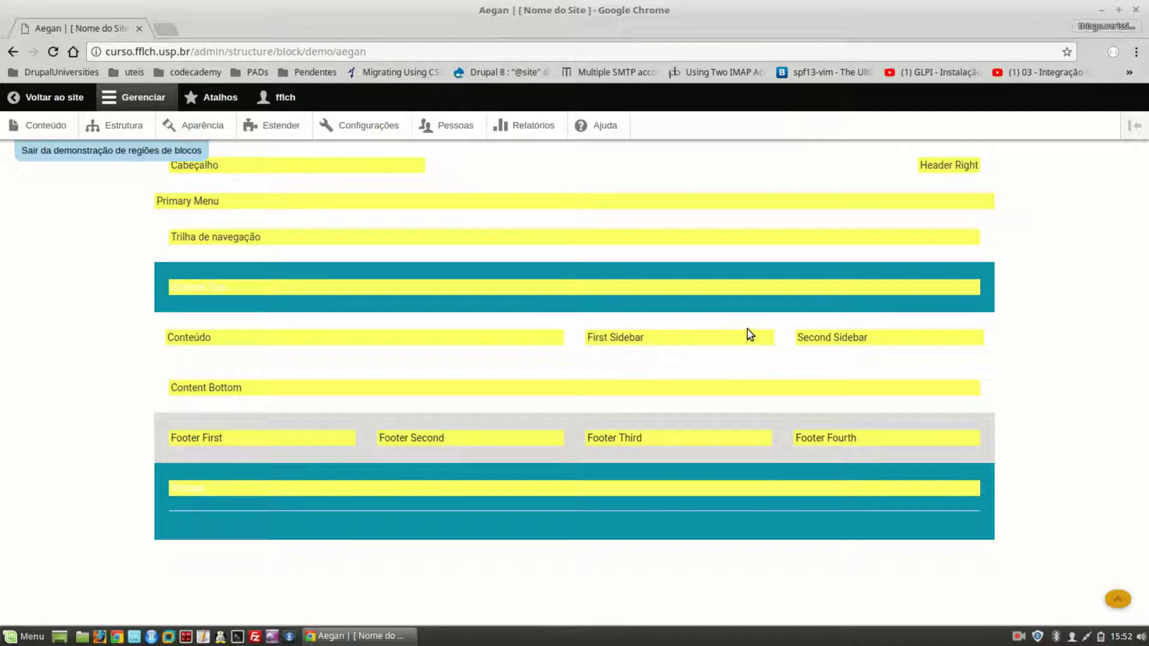
left_click(163, 157)
scroll(93, 277, "down", 4)
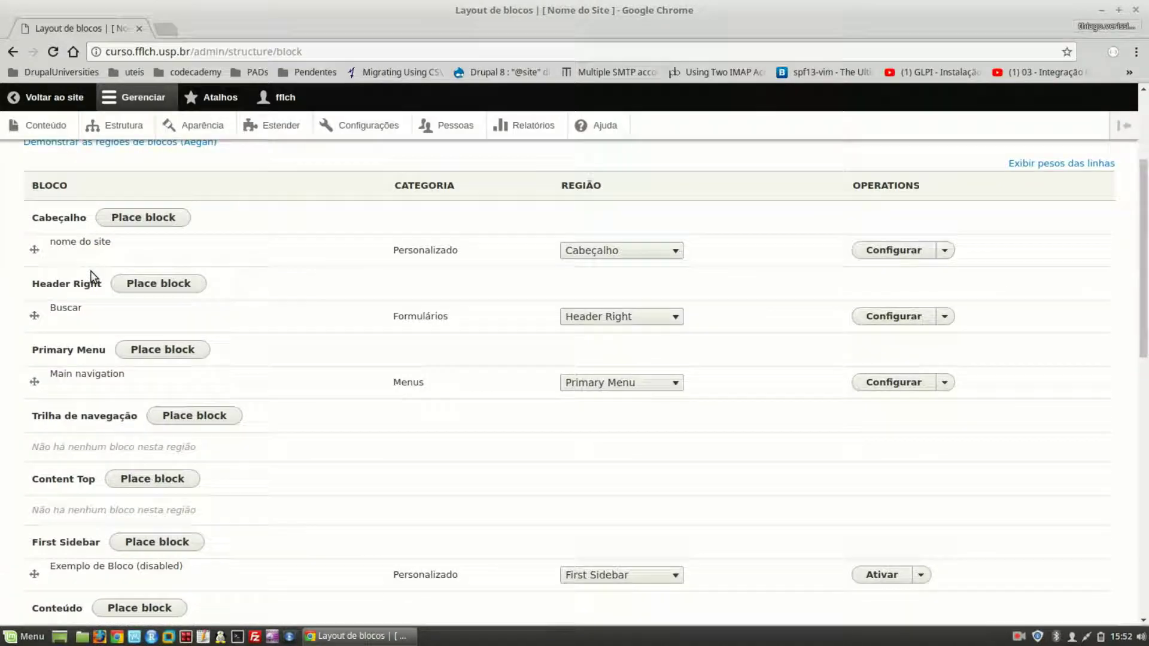
Place the Equipe custom block in the First Sidebar region and save the block layout
scroll(92, 277, "down", 4)
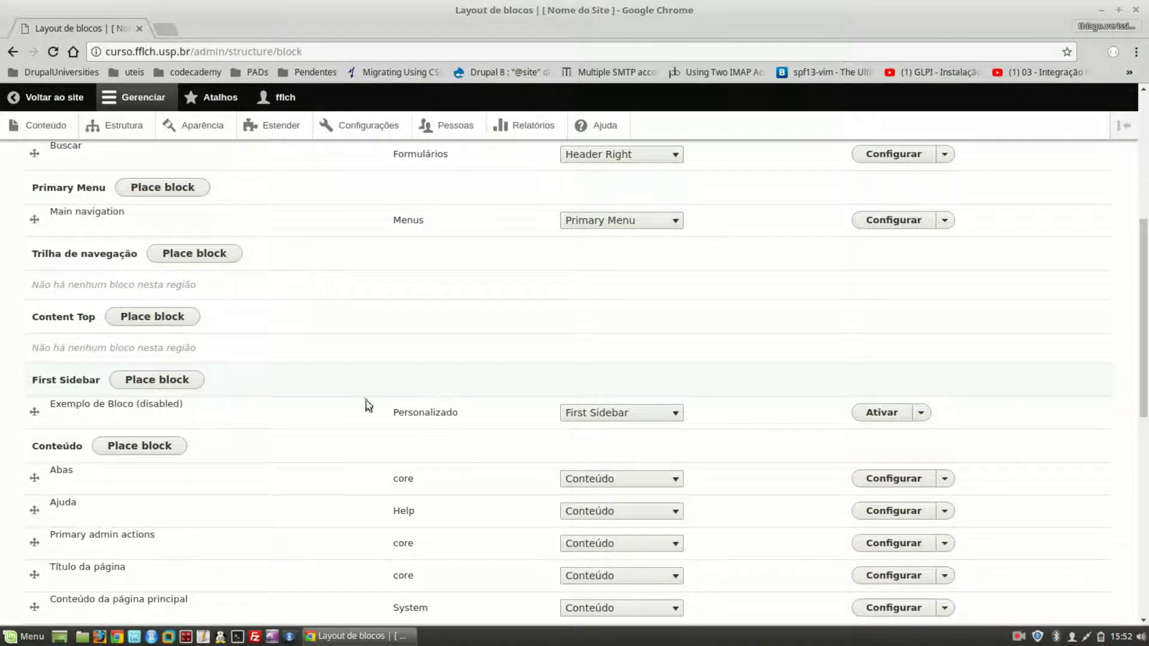
left_click(168, 386)
left_click(350, 216)
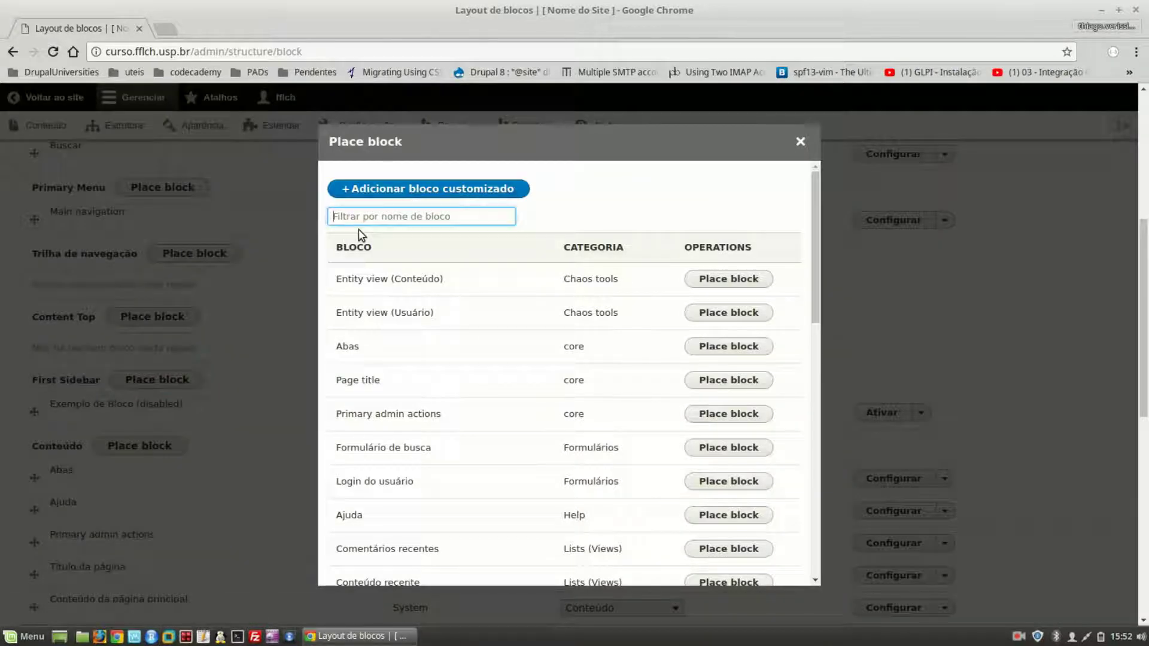
type("Equip")
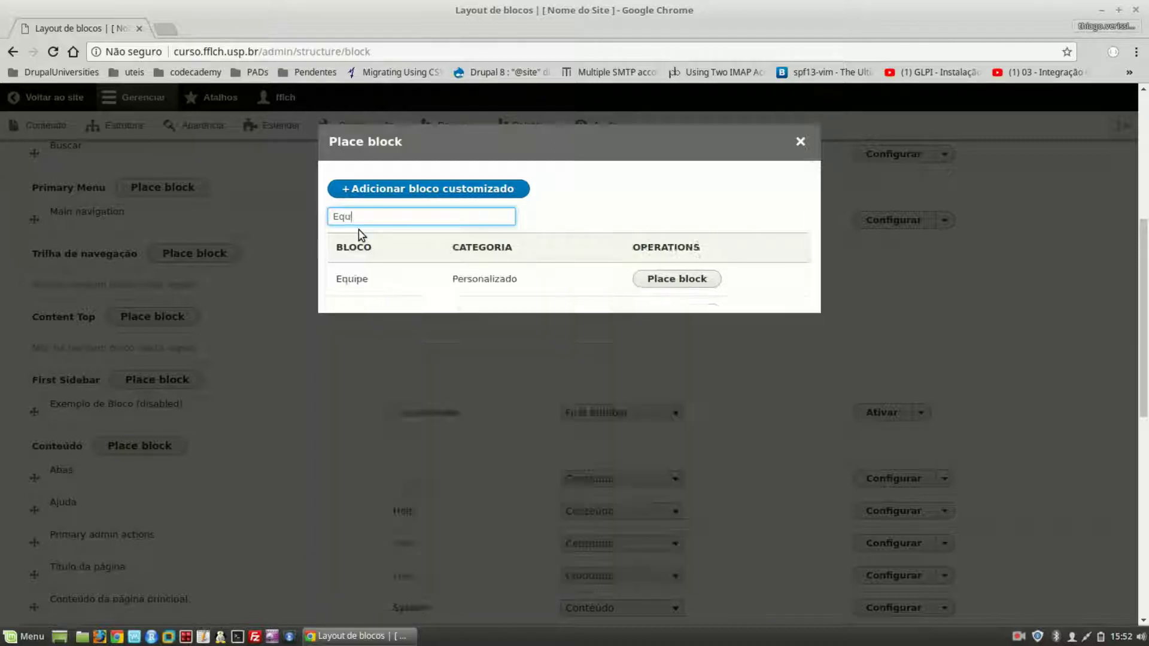
left_click(693, 283)
left_click(413, 568)
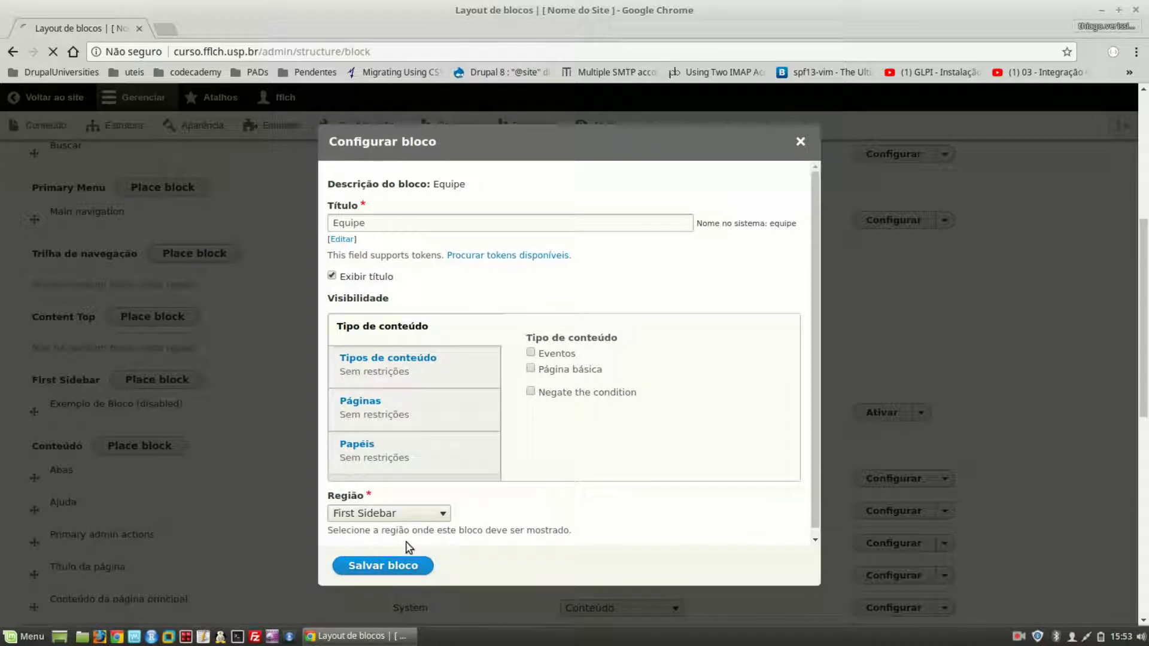
scroll(221, 573, "down", 5)
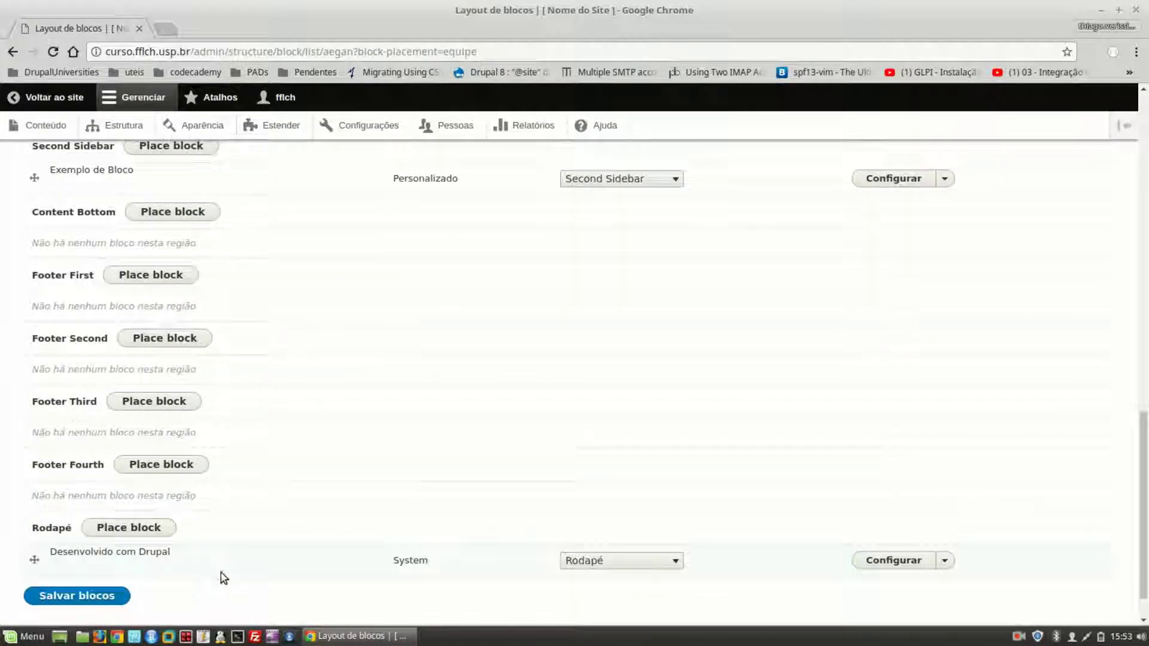
left_click(103, 550)
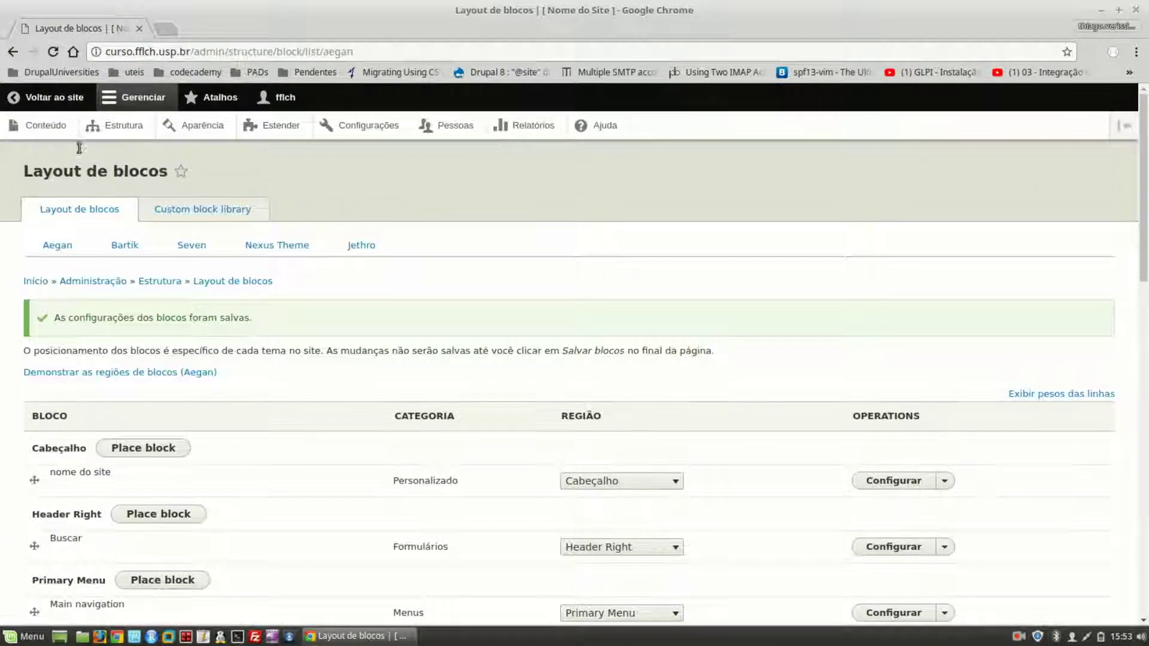
Return to the site and check the Equipe block's display on the home page and on the Sobre nós and Equipe pages
left_click(63, 105)
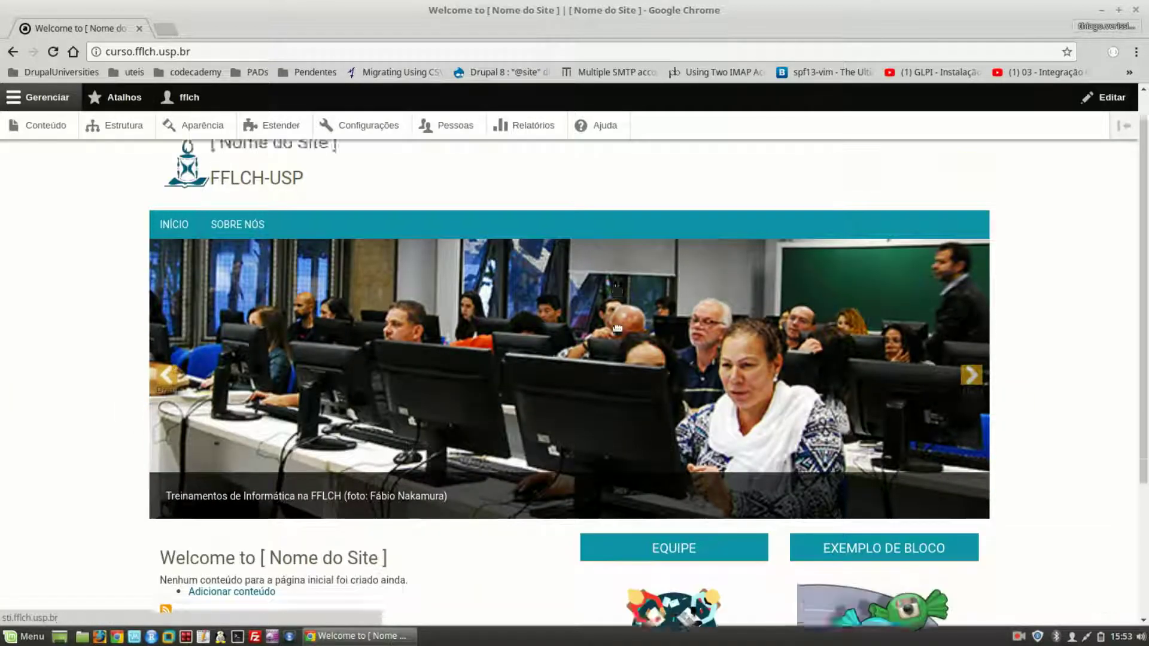
scroll(617, 328, "down", 3)
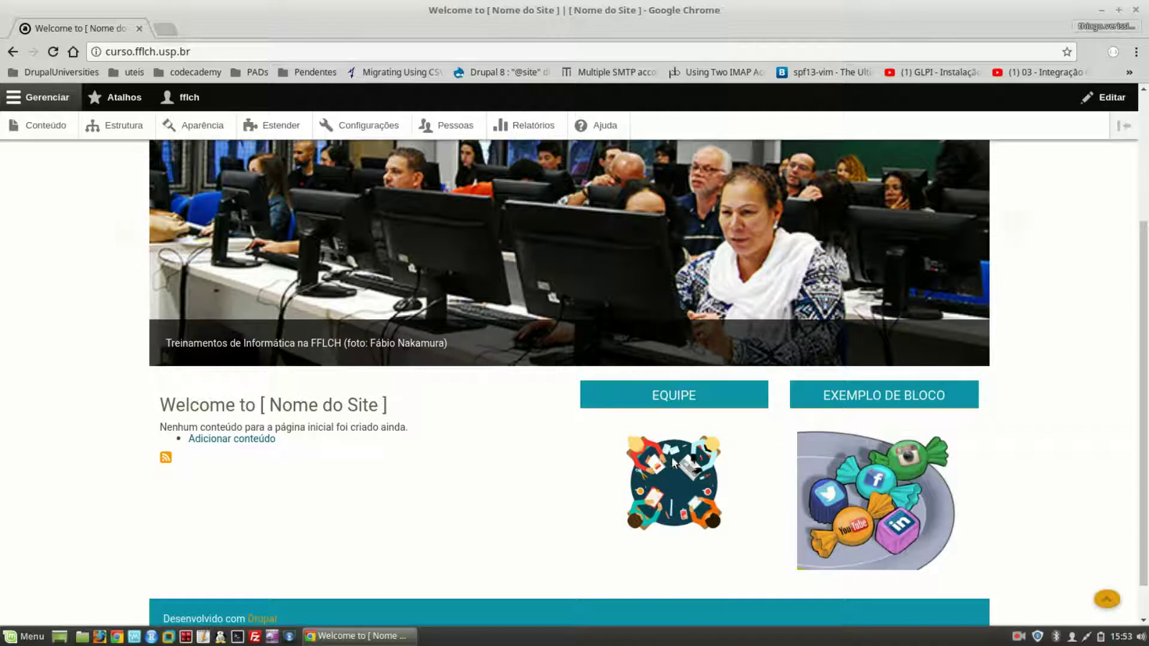
scroll(673, 462, "up", 3)
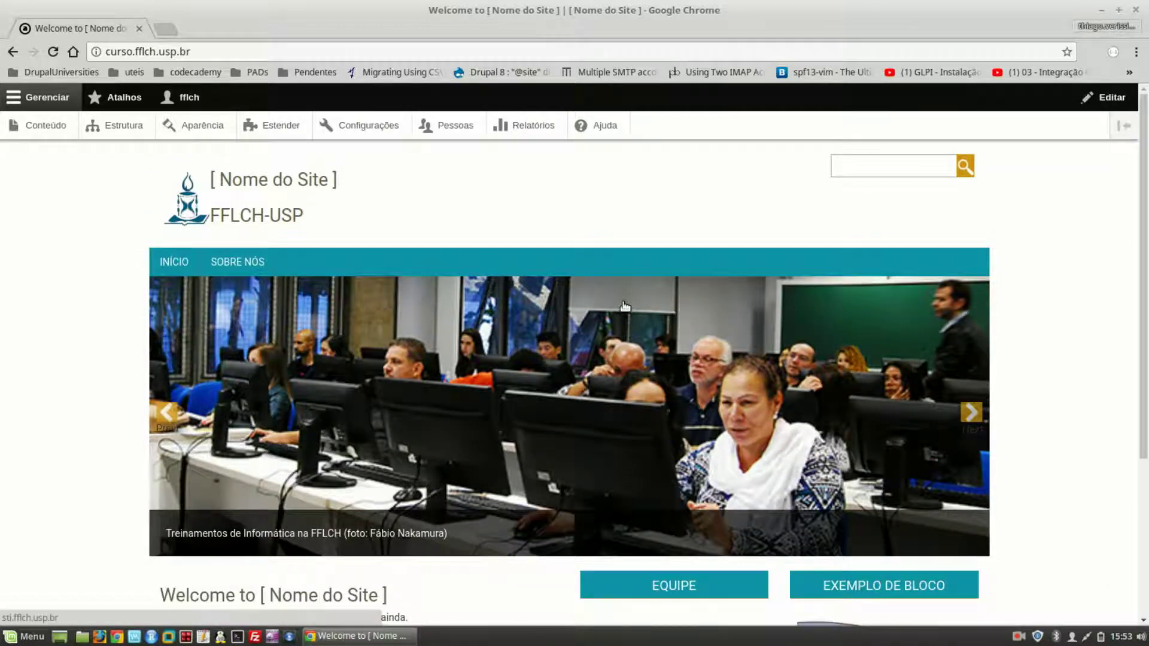
scroll(624, 307, "down", 3)
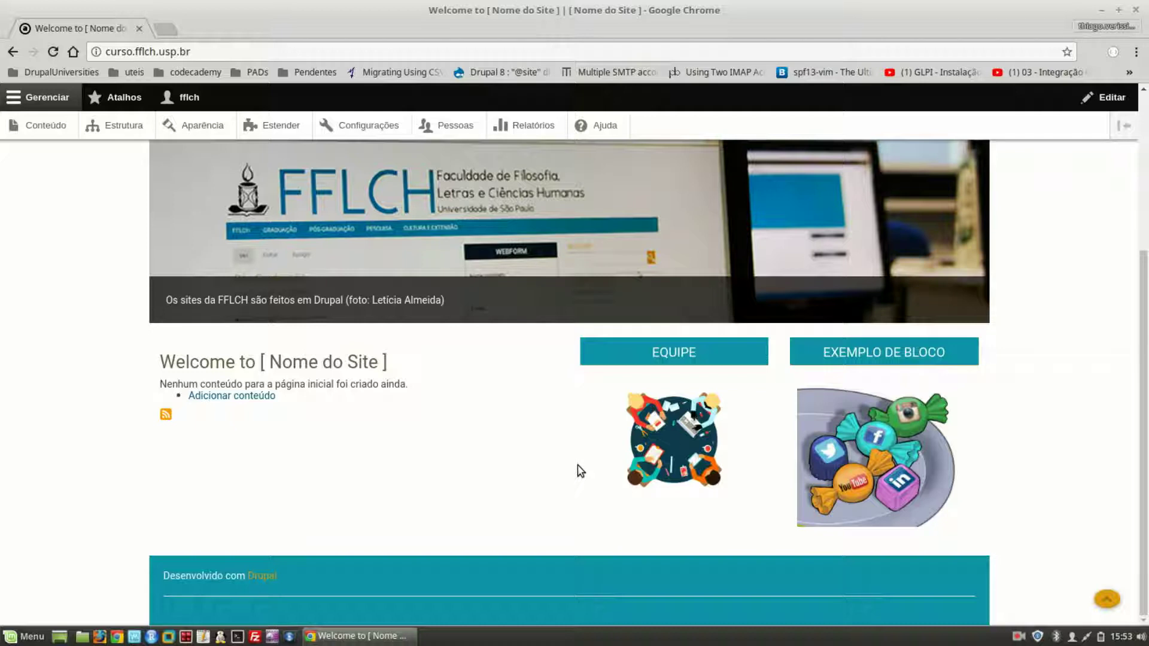
scroll(579, 471, "up", 3)
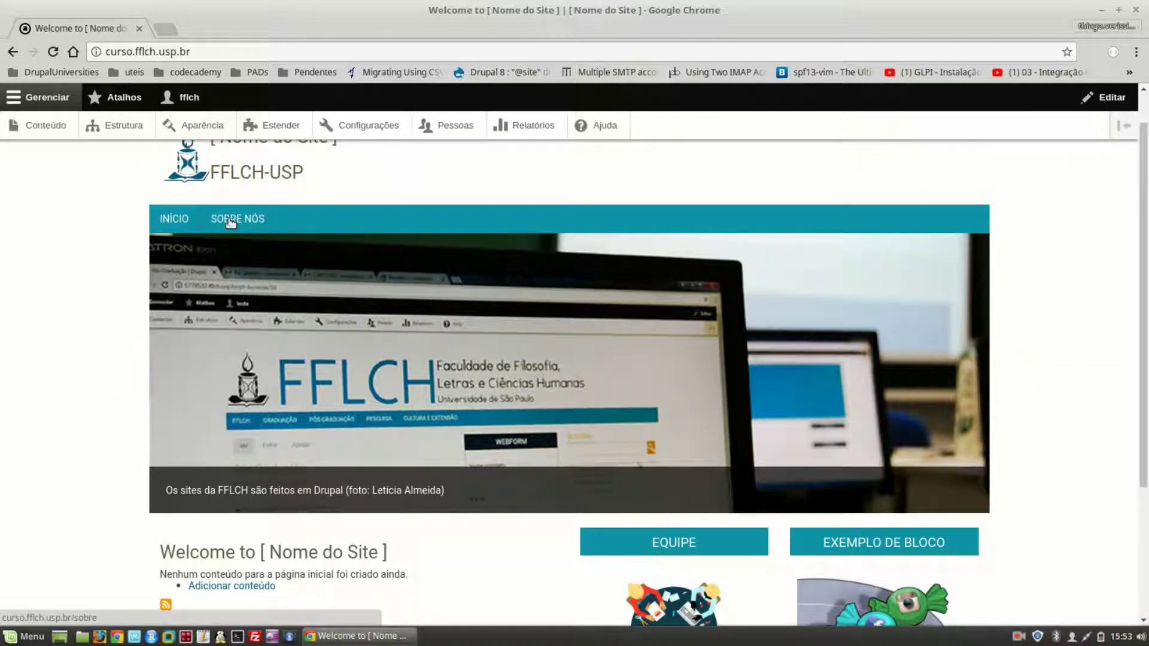
left_click(230, 219)
scroll(231, 217, "down", 2)
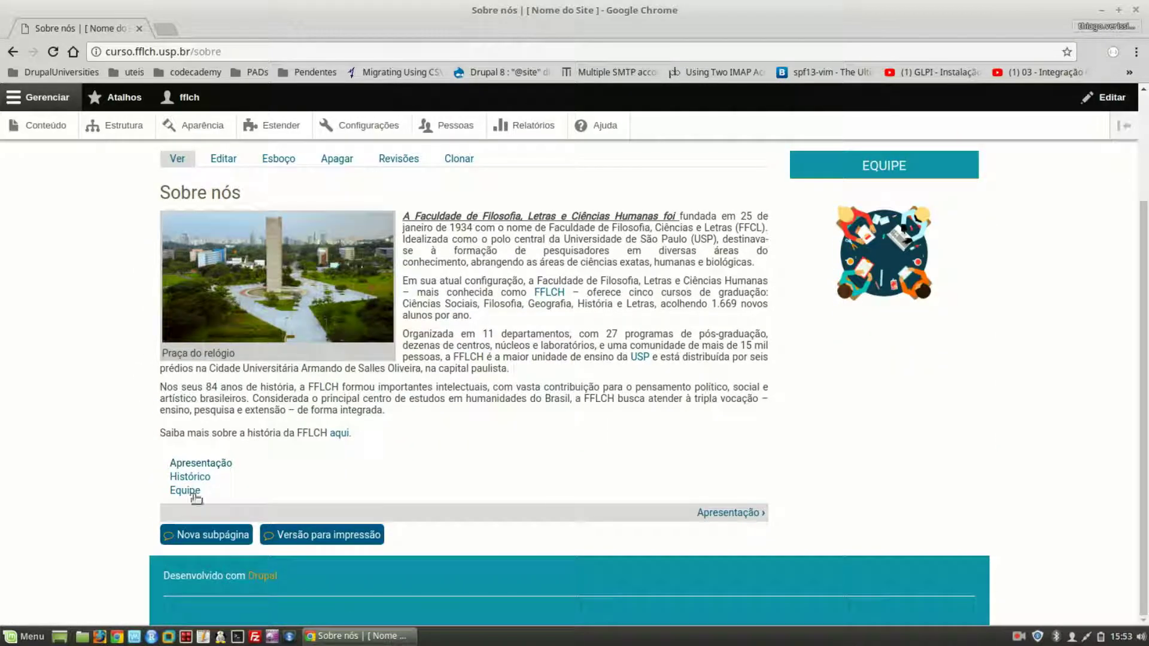
left_click(193, 492)
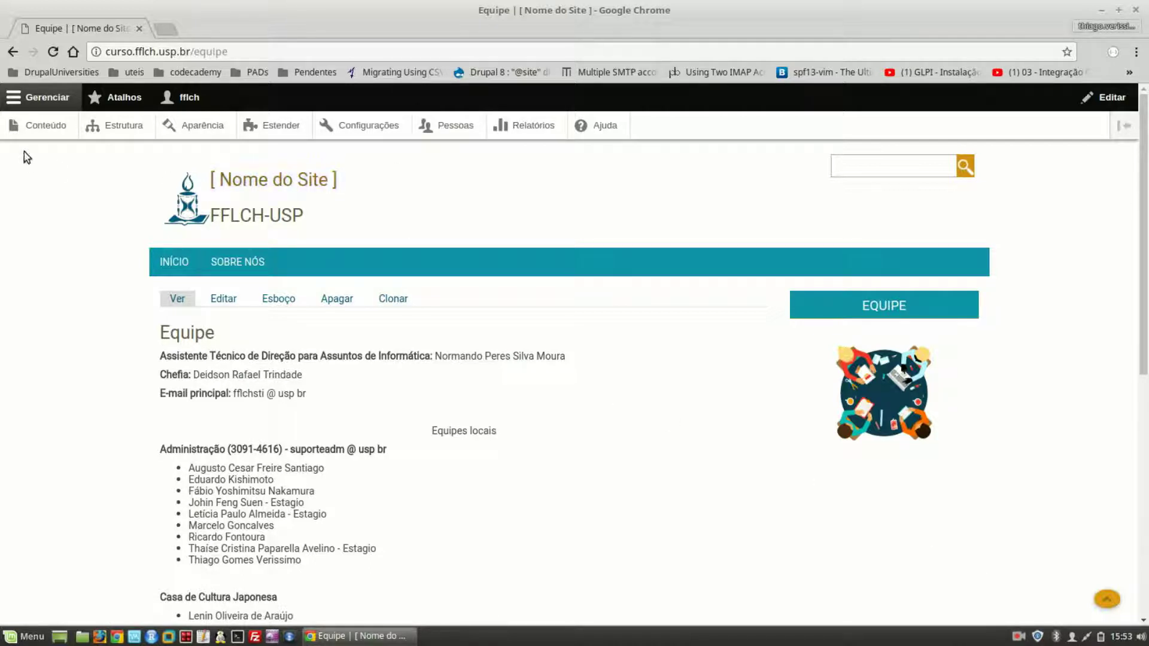
Go back to the block layout and open the configuration of the Equipe block in the First Sidebar region
left_click(119, 132)
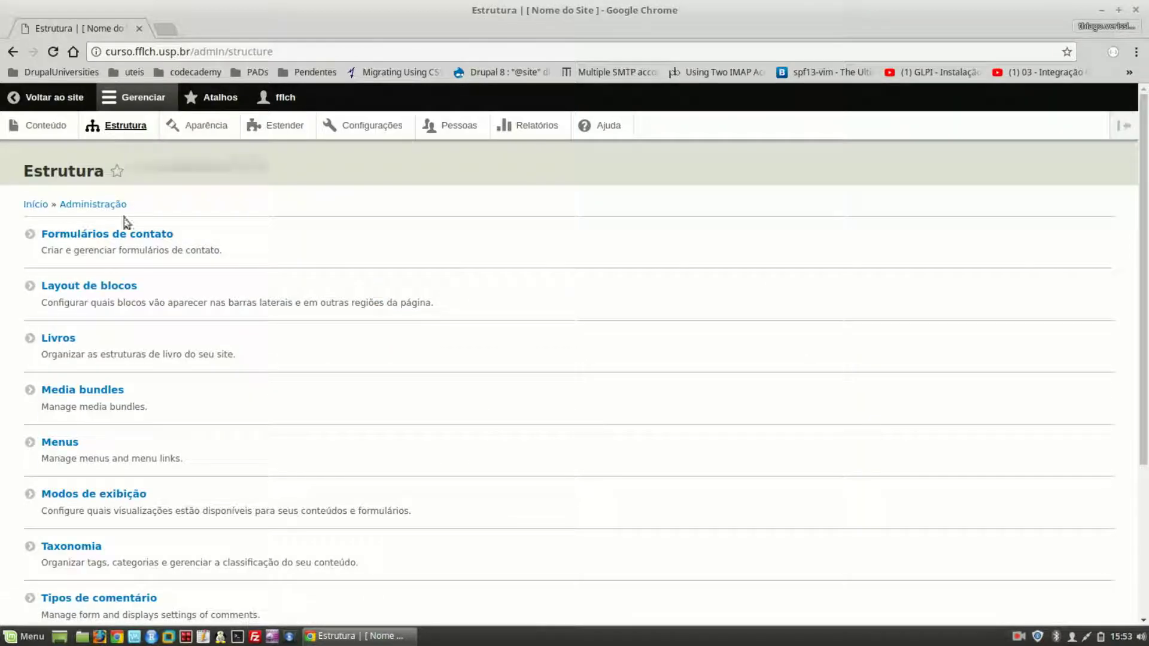
left_click(117, 291)
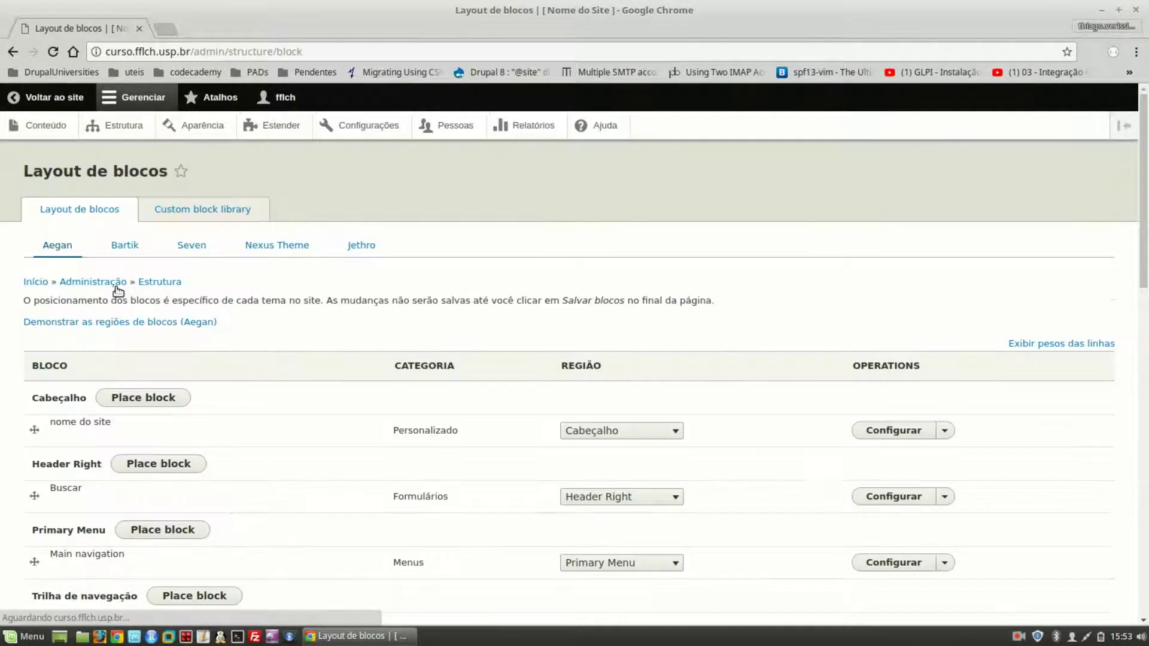
scroll(118, 291, "down", 5)
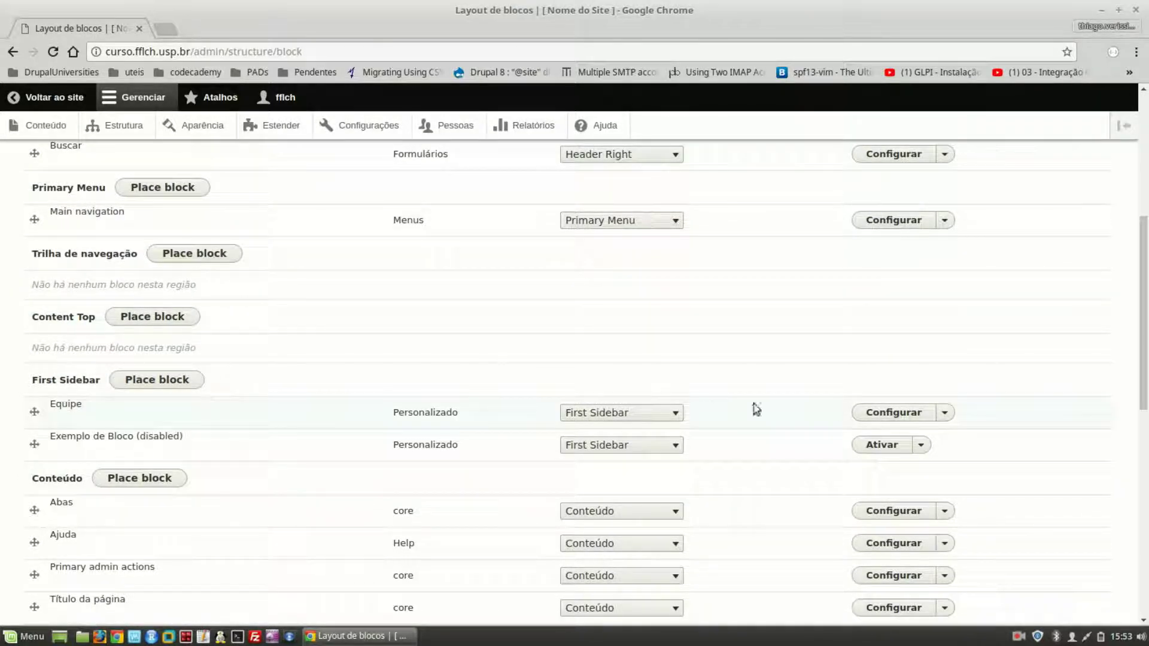
left_click(883, 417)
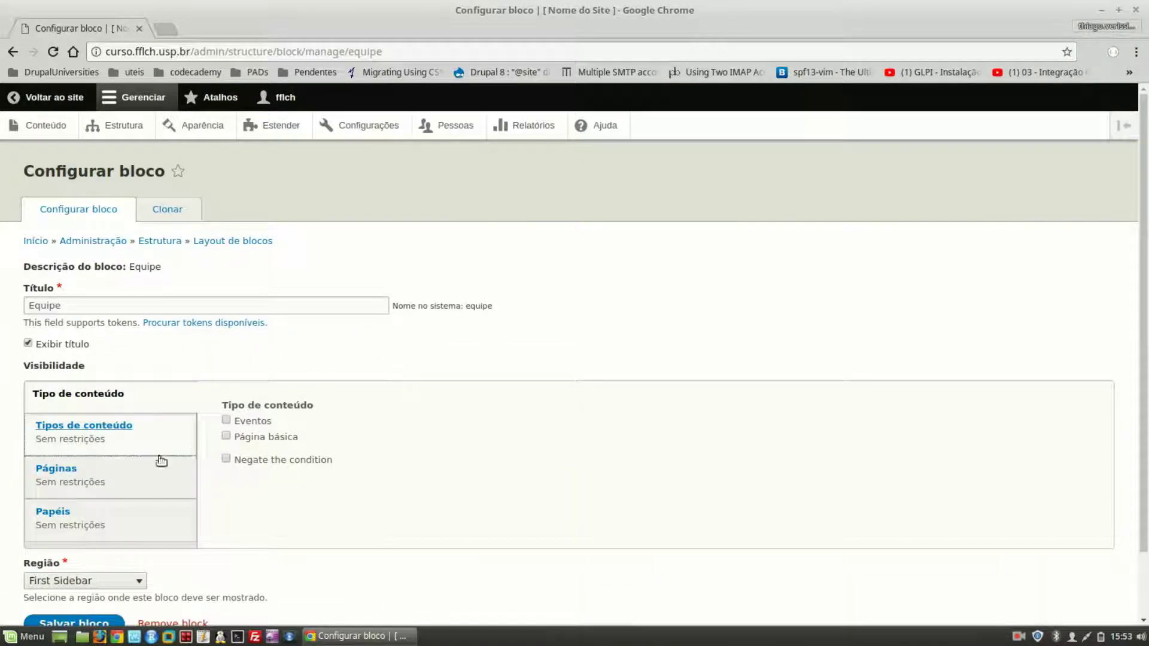
Restrict the Equipe block's visibility to the page path /equipe, then save the block and the block layout
left_click(100, 480)
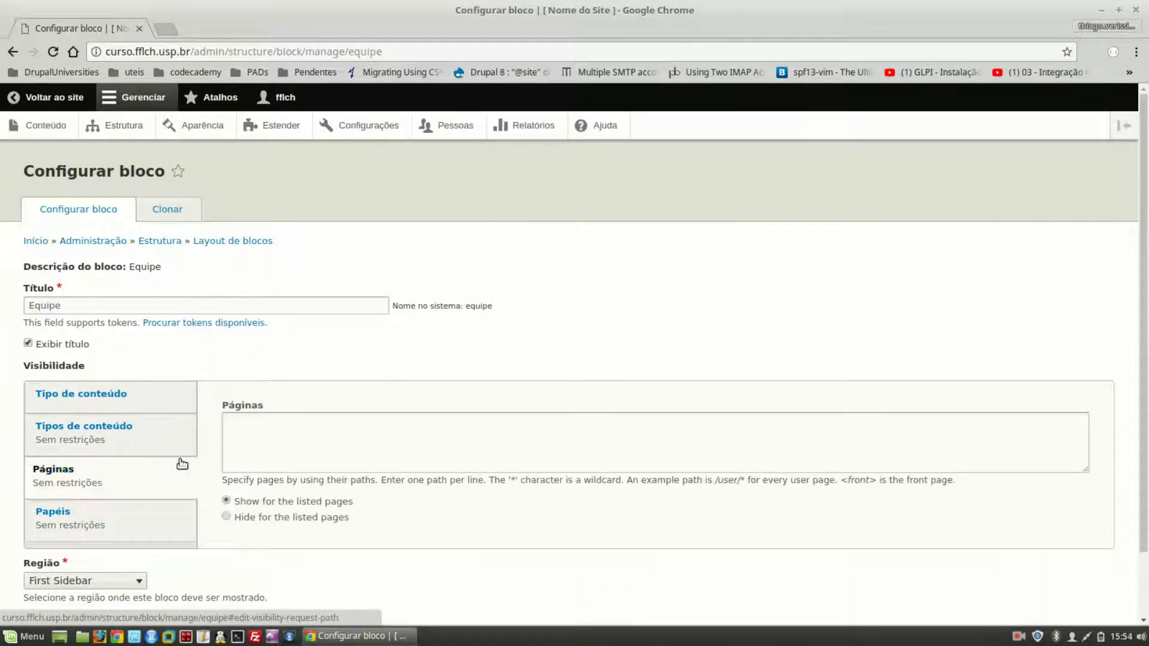
left_click(304, 433)
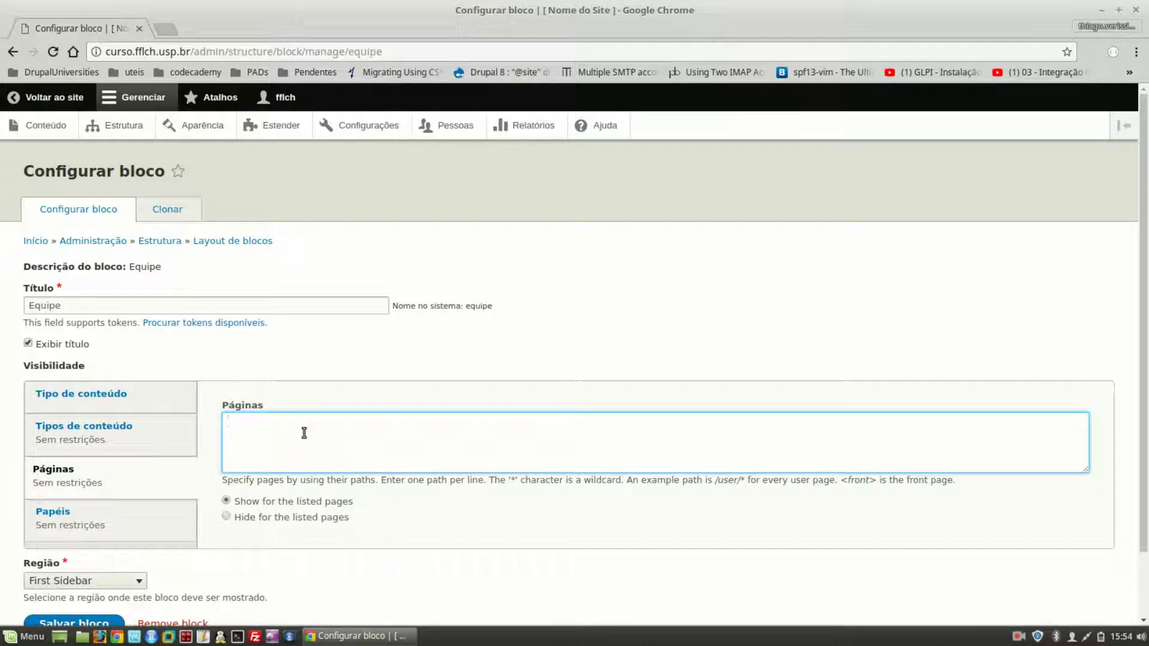
type("0")
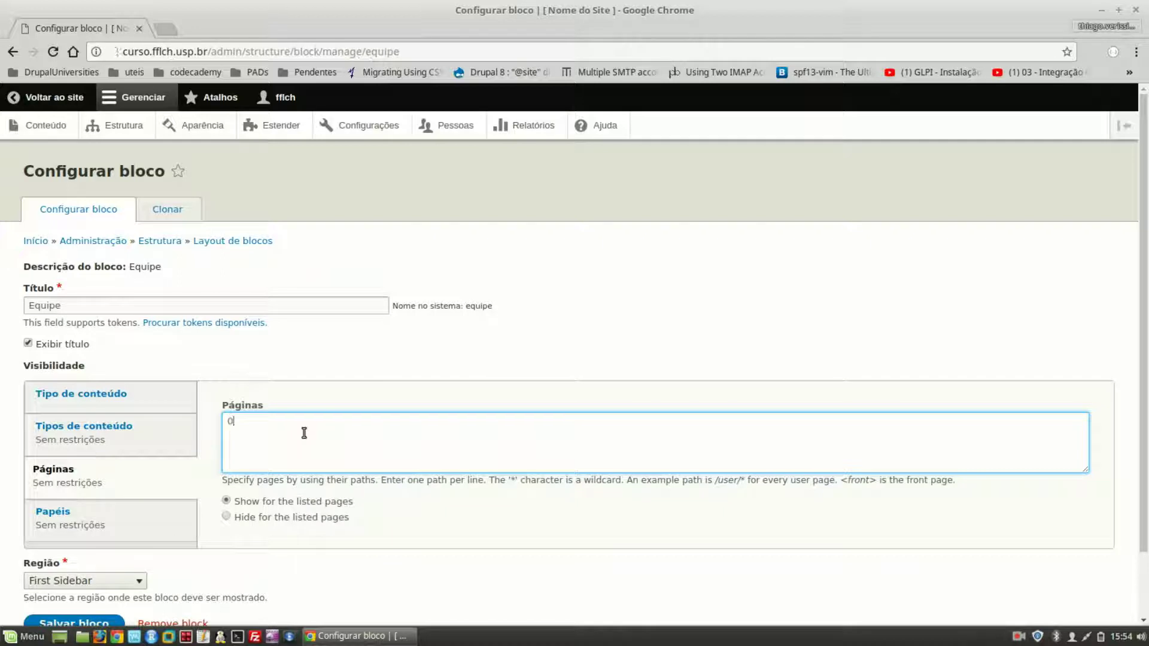
key("BackSpace")
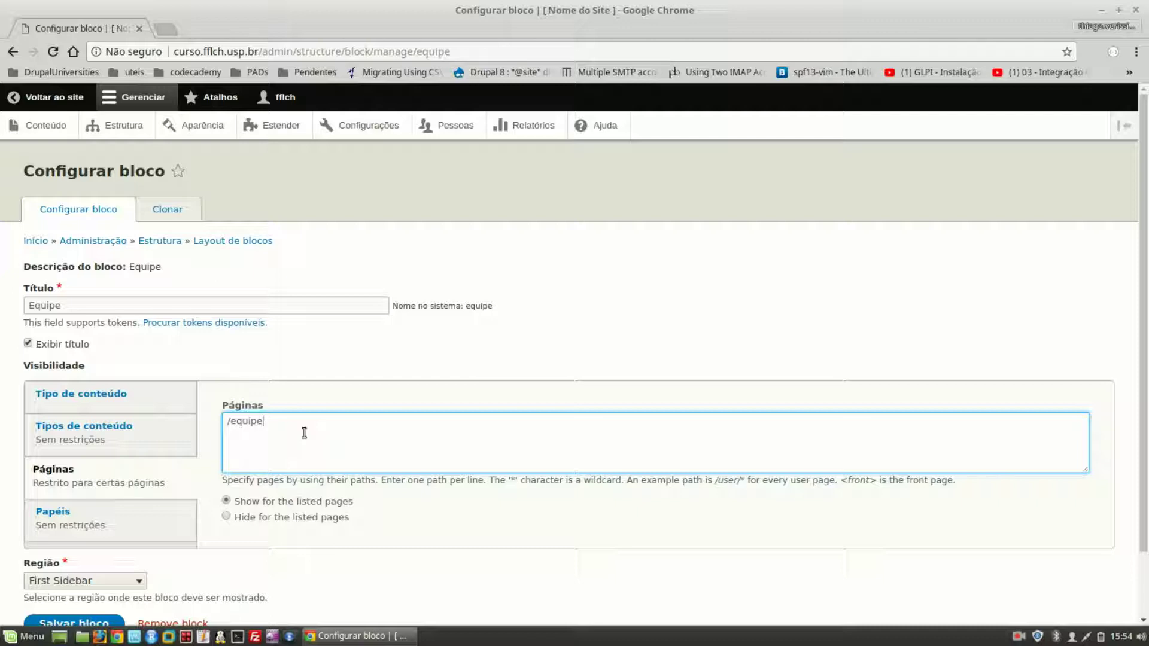
scroll(248, 424, "down", 3)
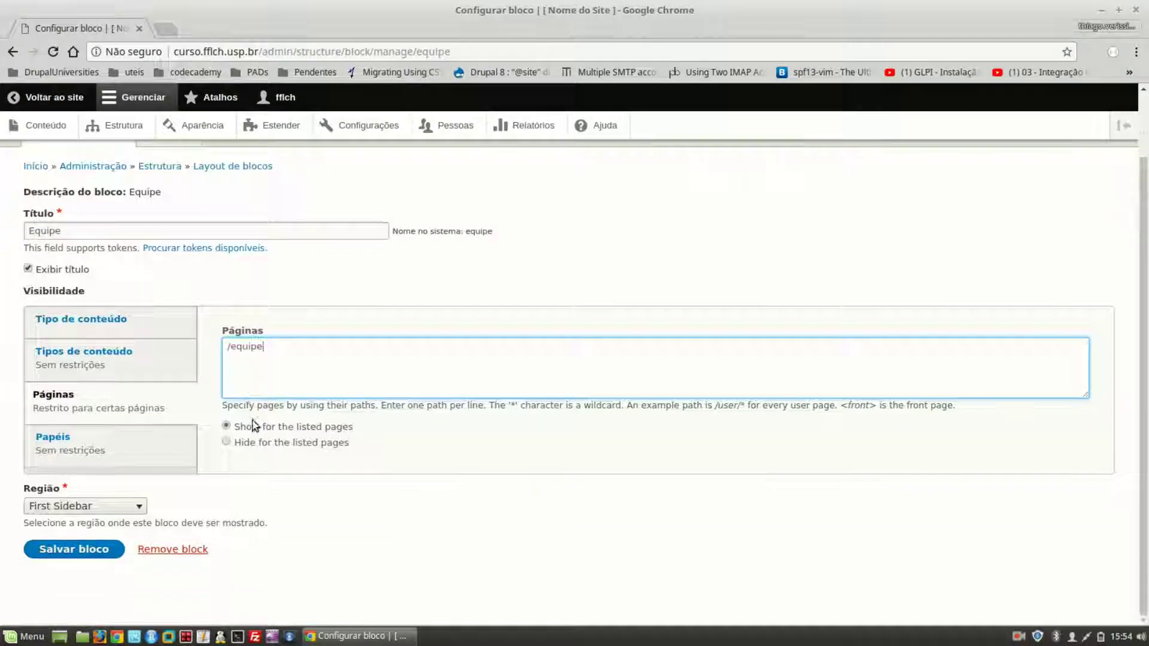
left_click(75, 550)
scroll(81, 556, "down", 10)
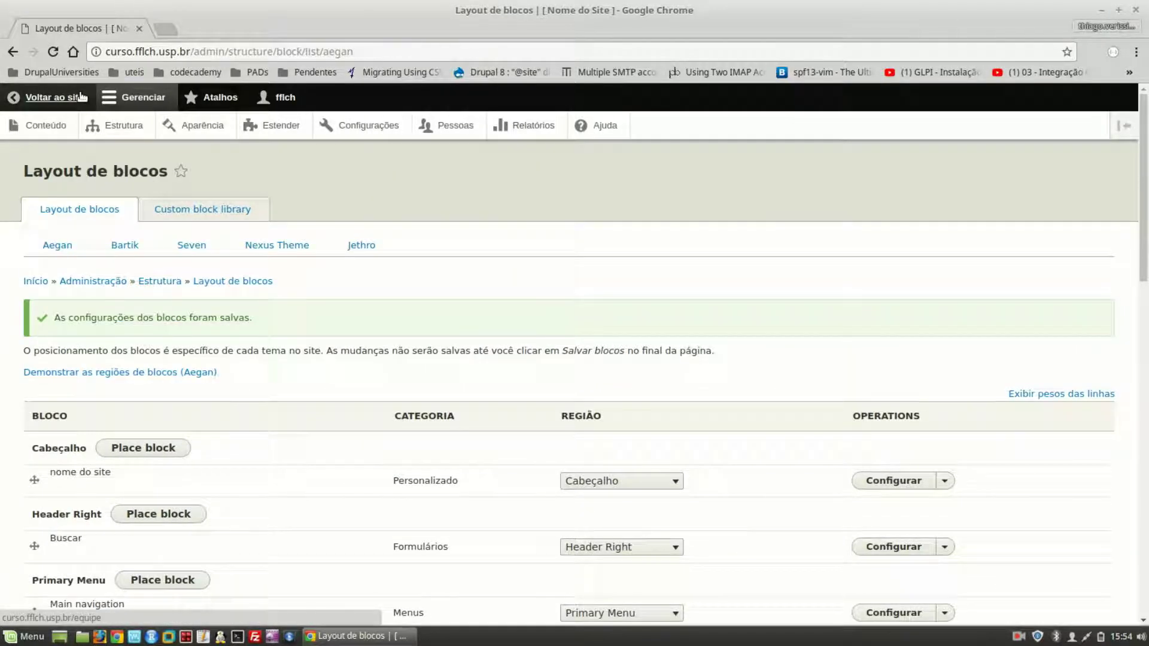
Return to the site and compare the sidebar blocks on the Equipe page with those on the home page
left_click(82, 97)
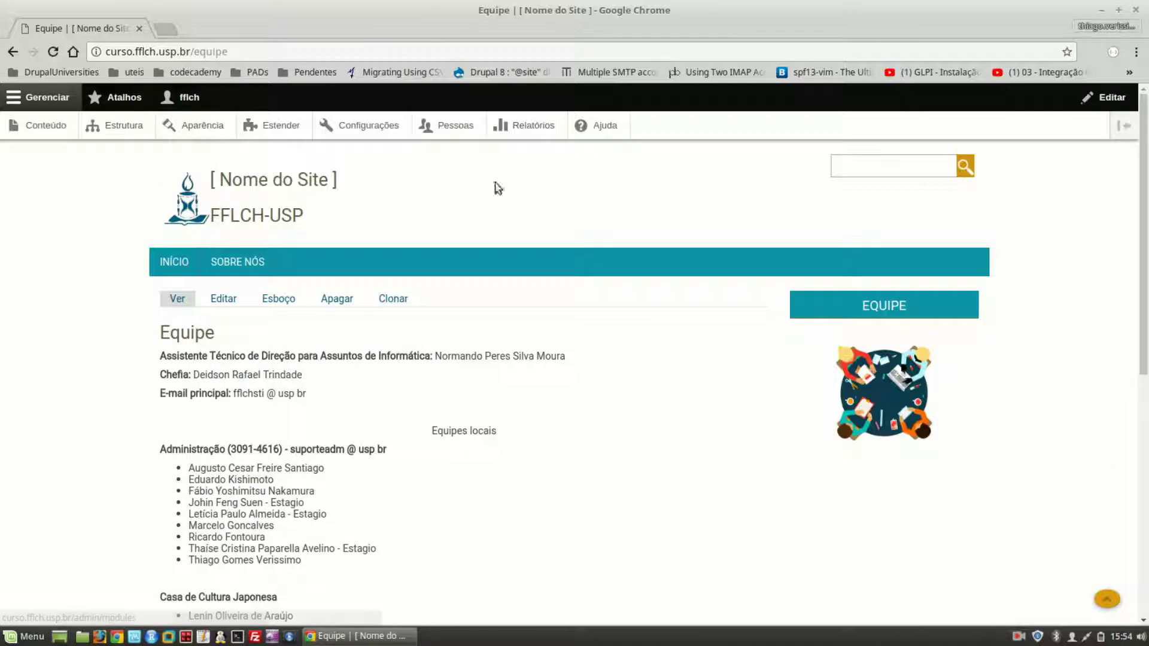
scroll(216, 204, "down", 4)
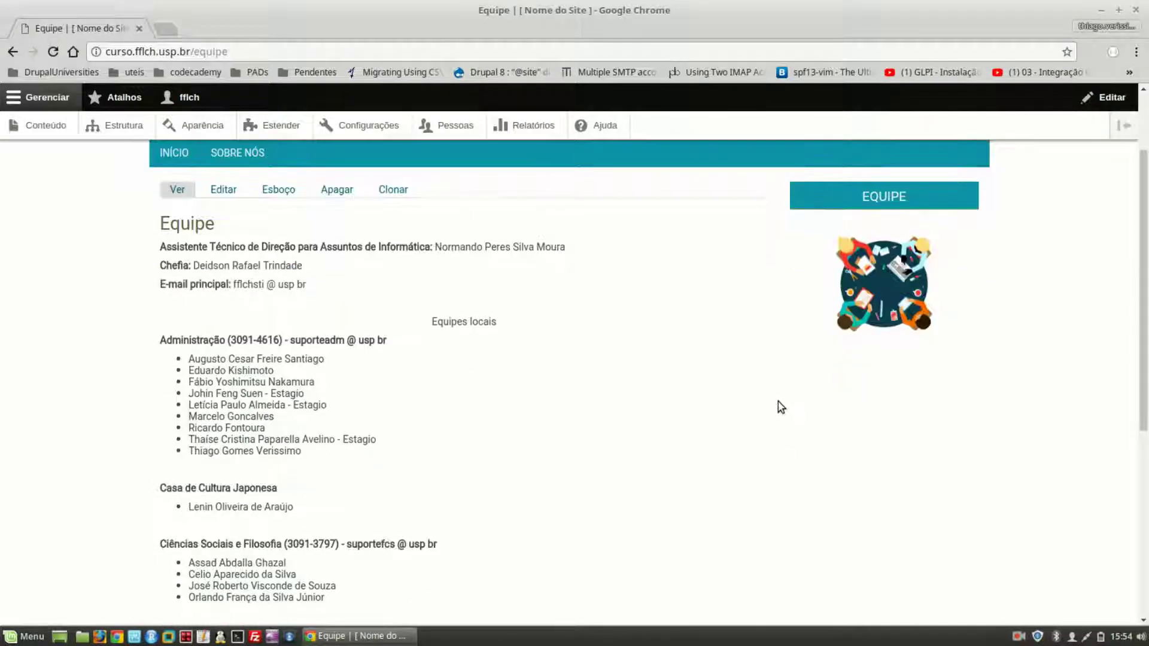
scroll(760, 429, "down", 10)
scroll(760, 430, "up", 15)
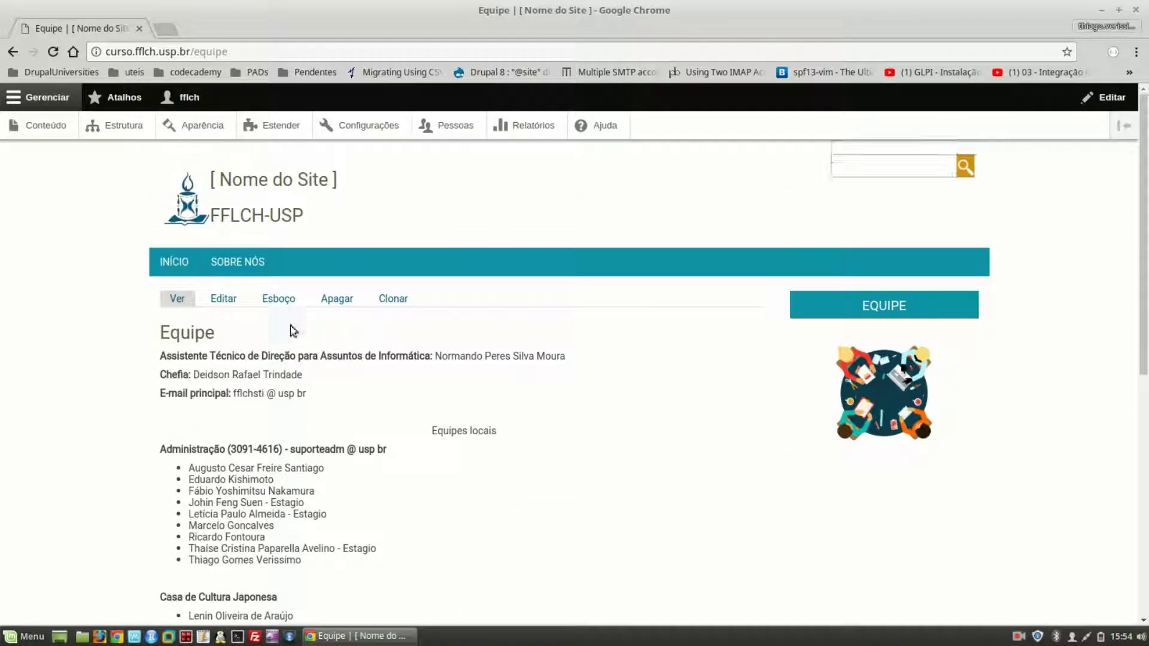
left_click(195, 216)
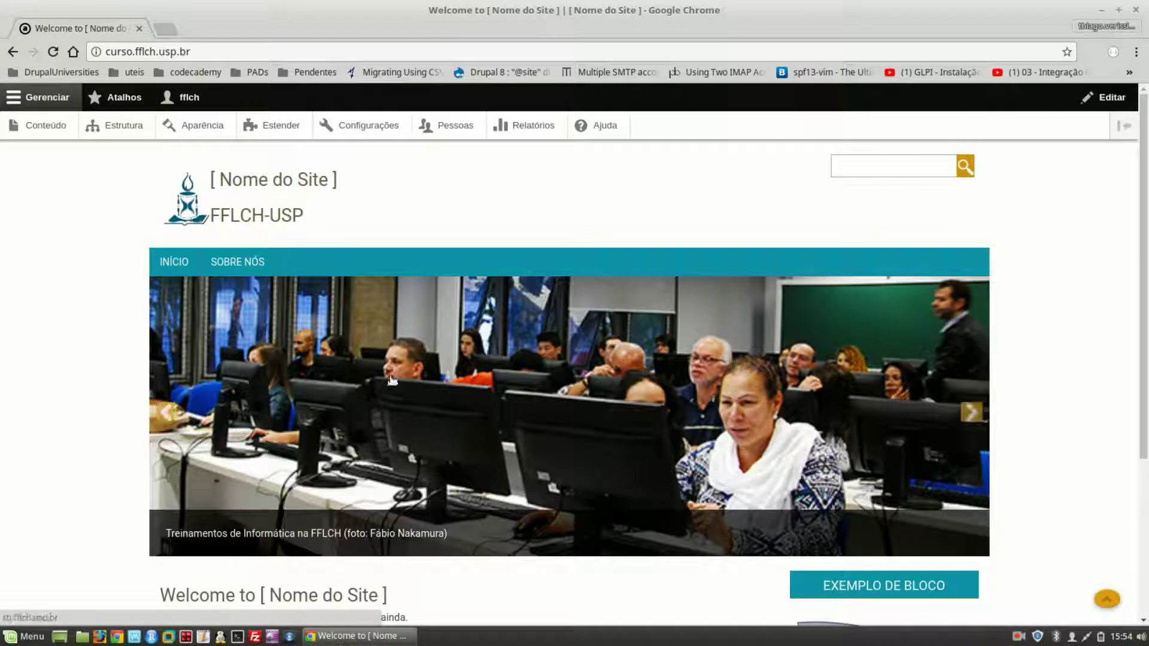
scroll(599, 389, "down", 2)
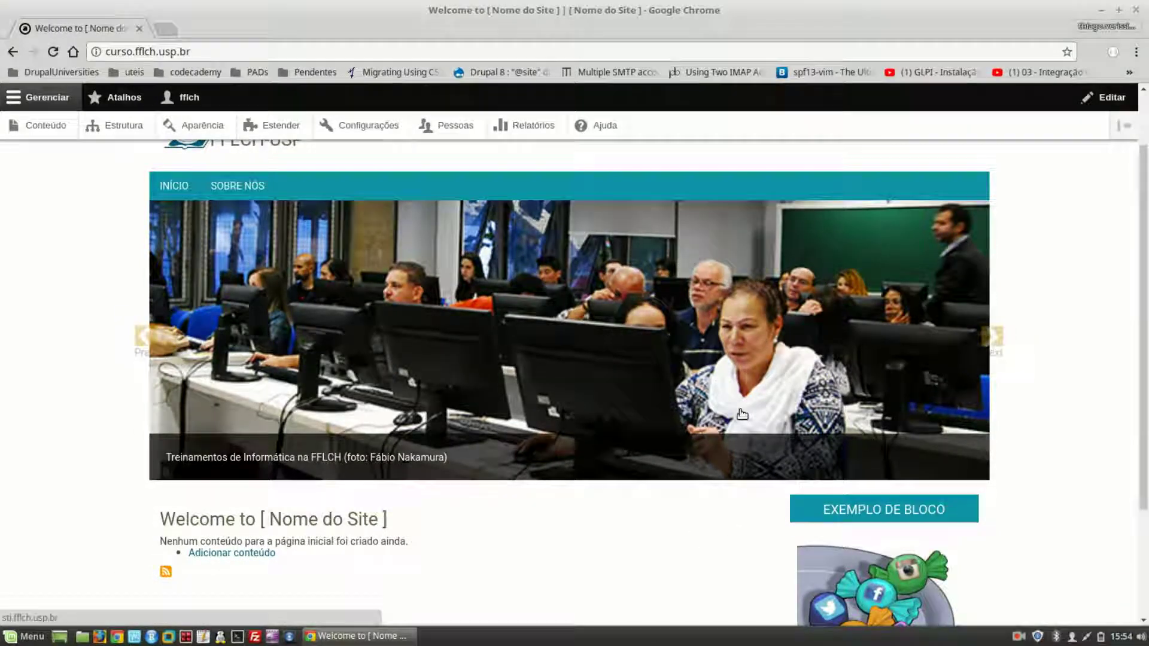
scroll(838, 467, "down", 4)
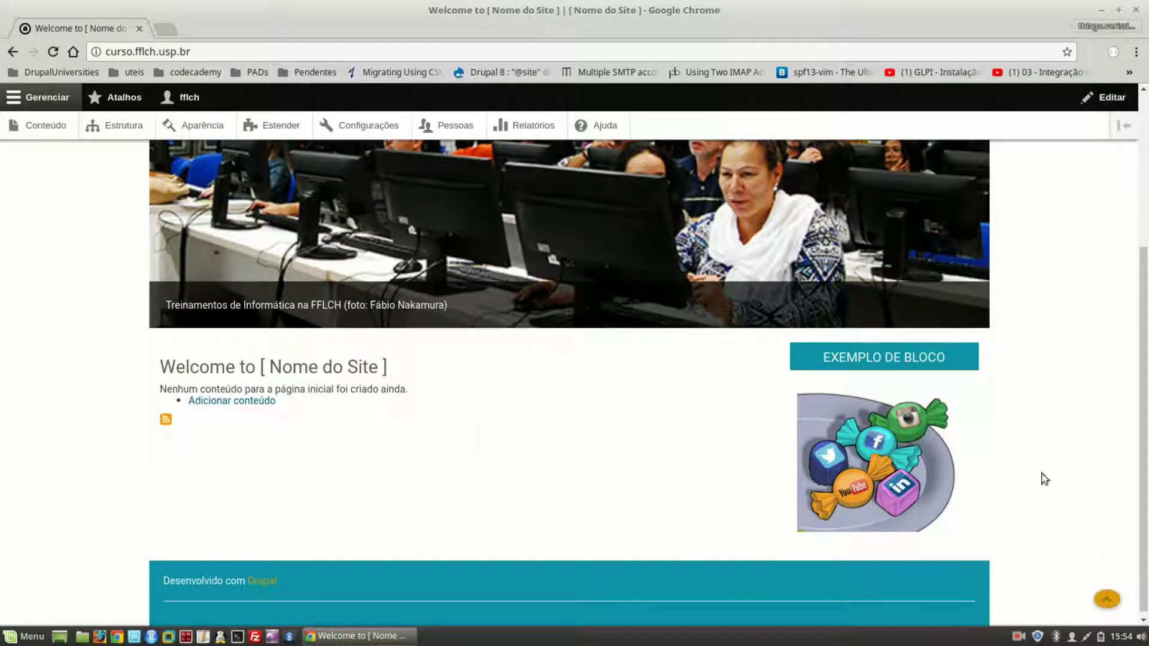